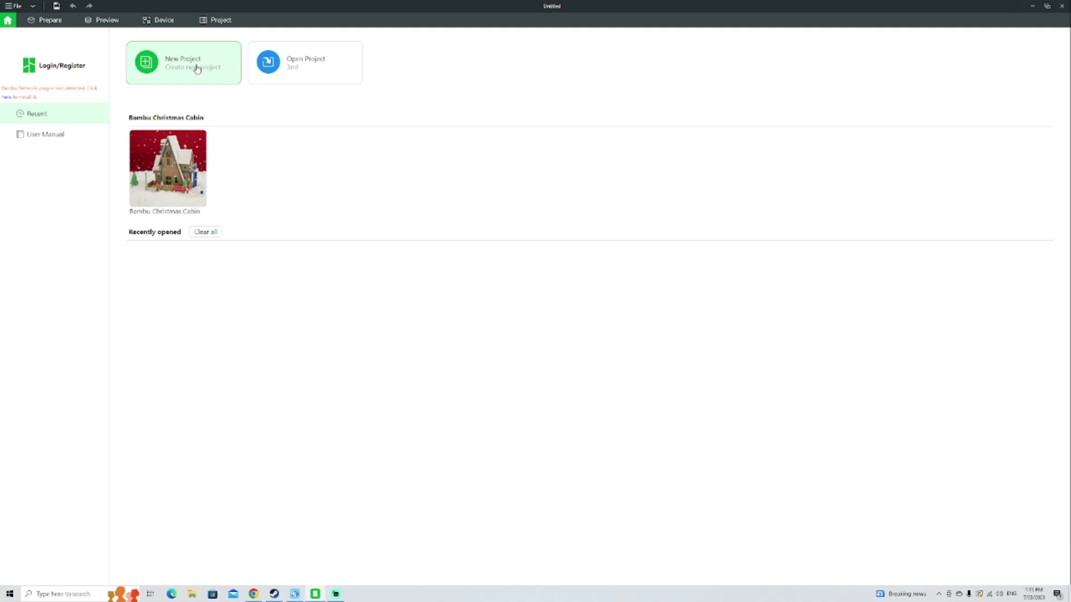
Step: Open the Mandalorian helmet file from Downloads onto the plate and orbit to its front
click(197, 69)
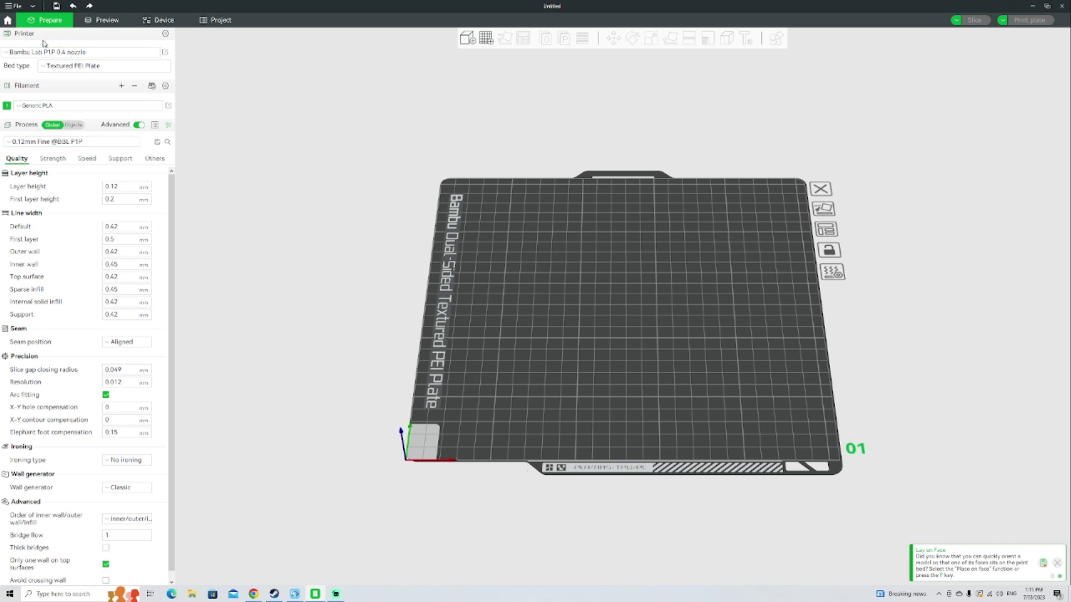
click(19, 8)
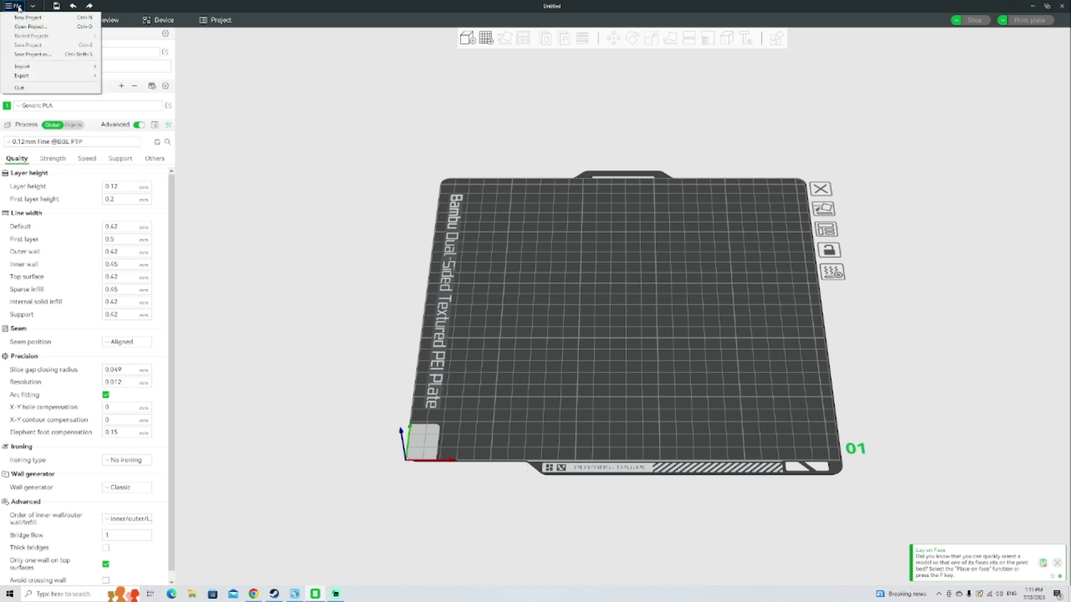
click(30, 23)
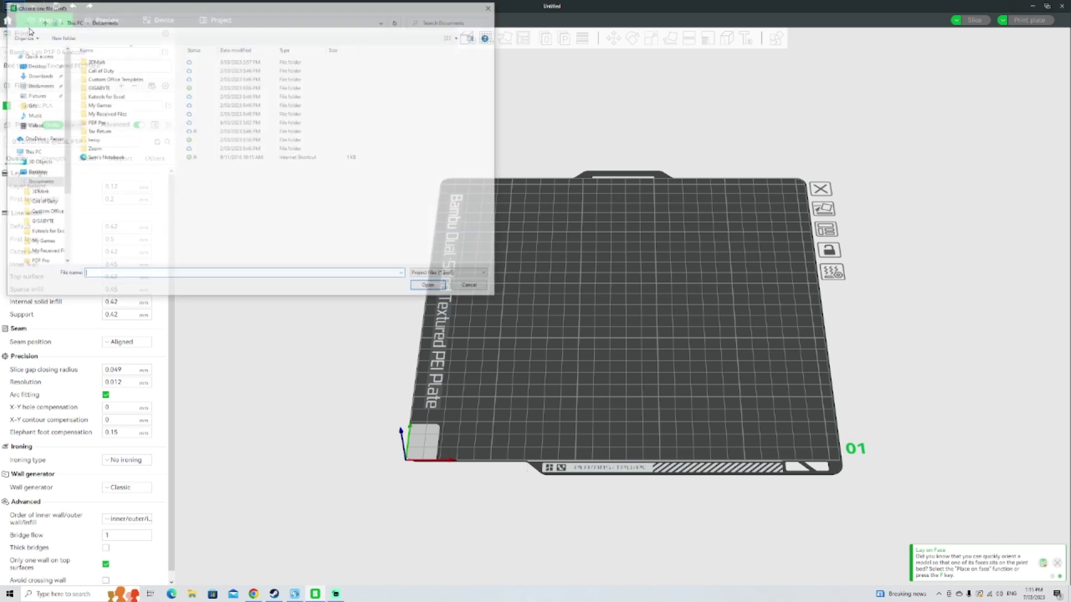
click(37, 74)
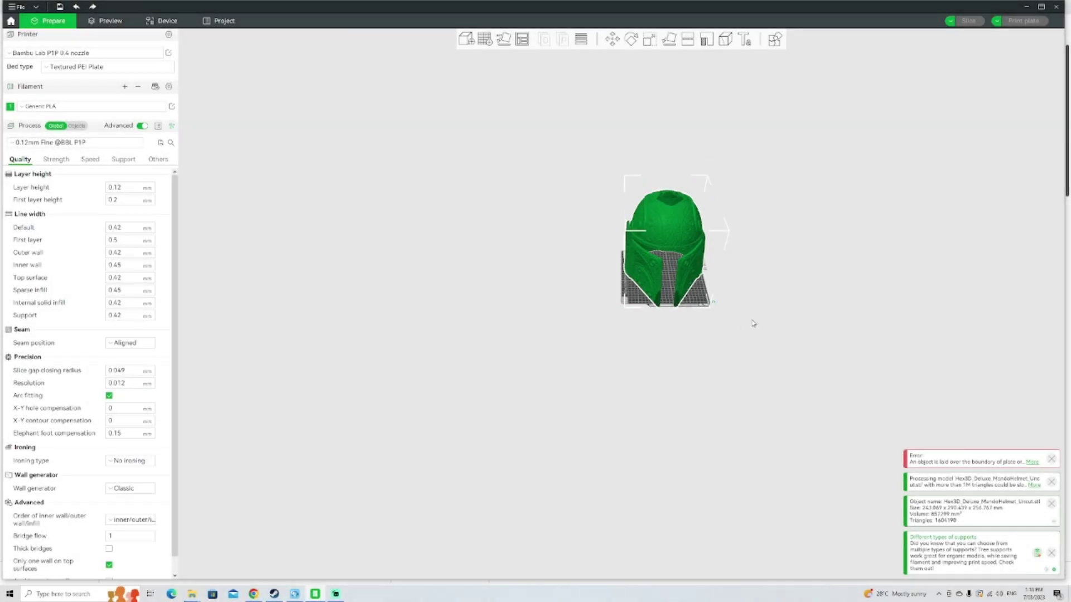
drag(753, 324, 727, 325)
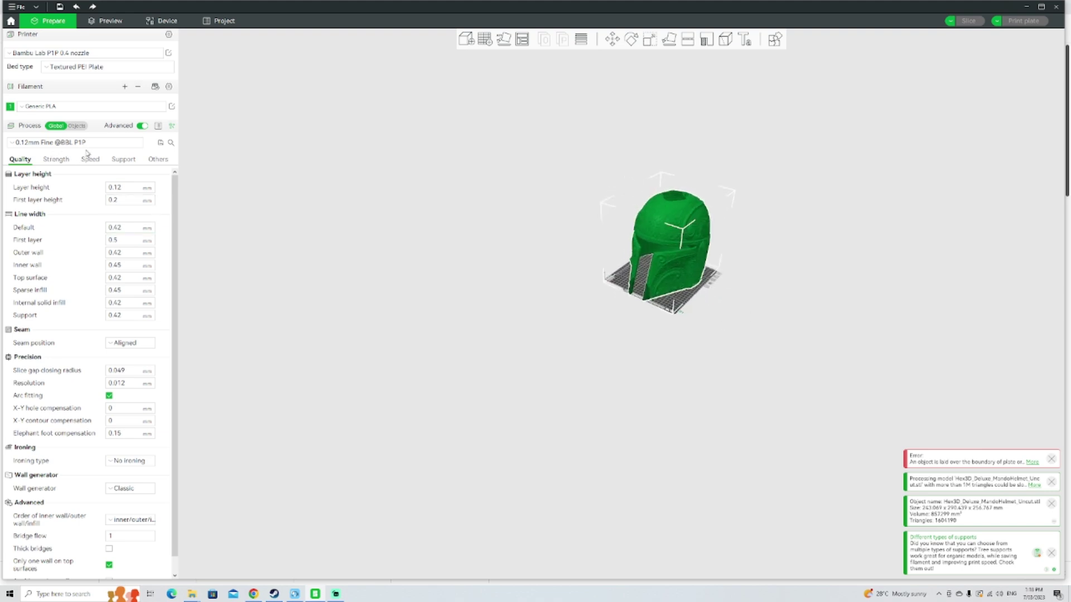
click(90, 54)
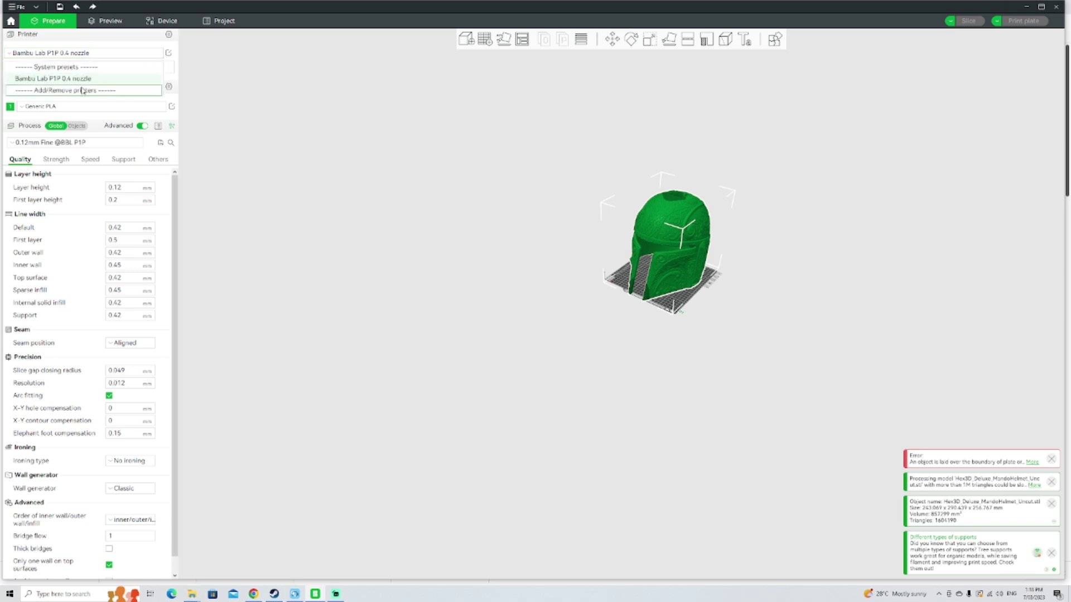
click(178, 62)
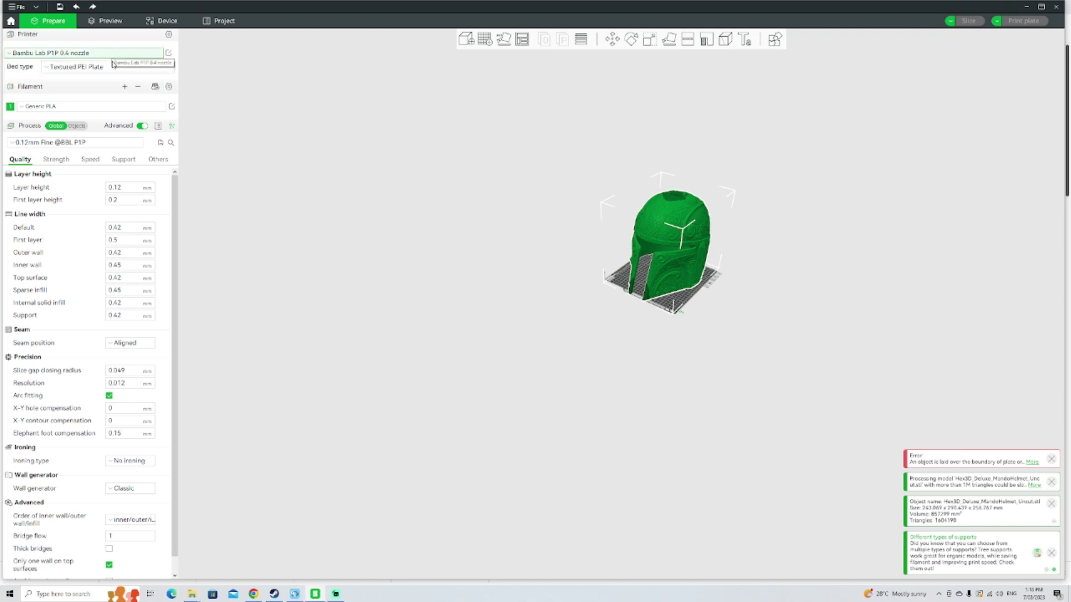
click(69, 67)
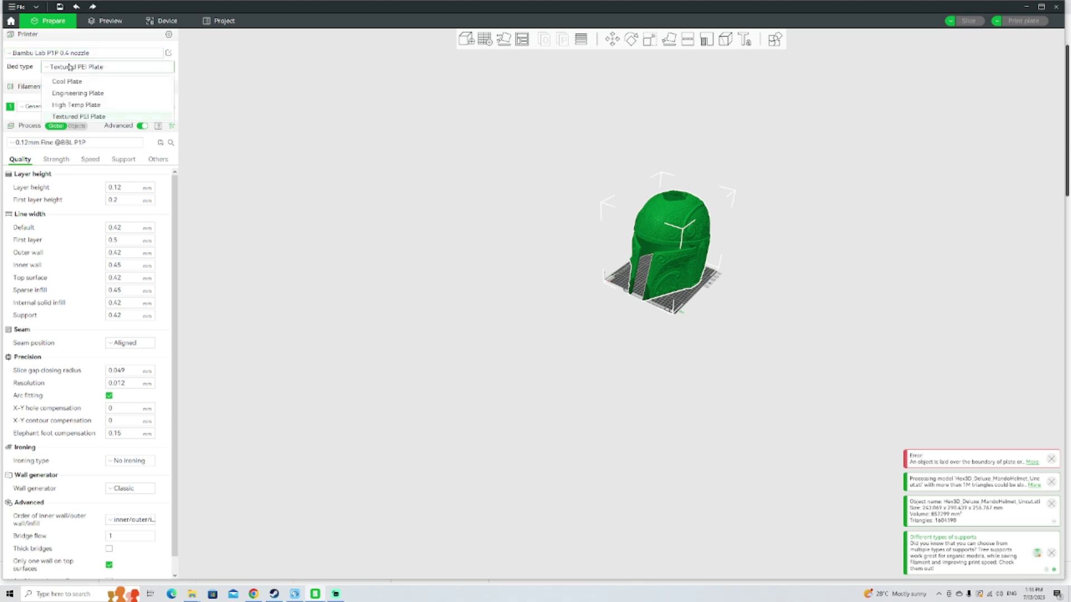
click(177, 73)
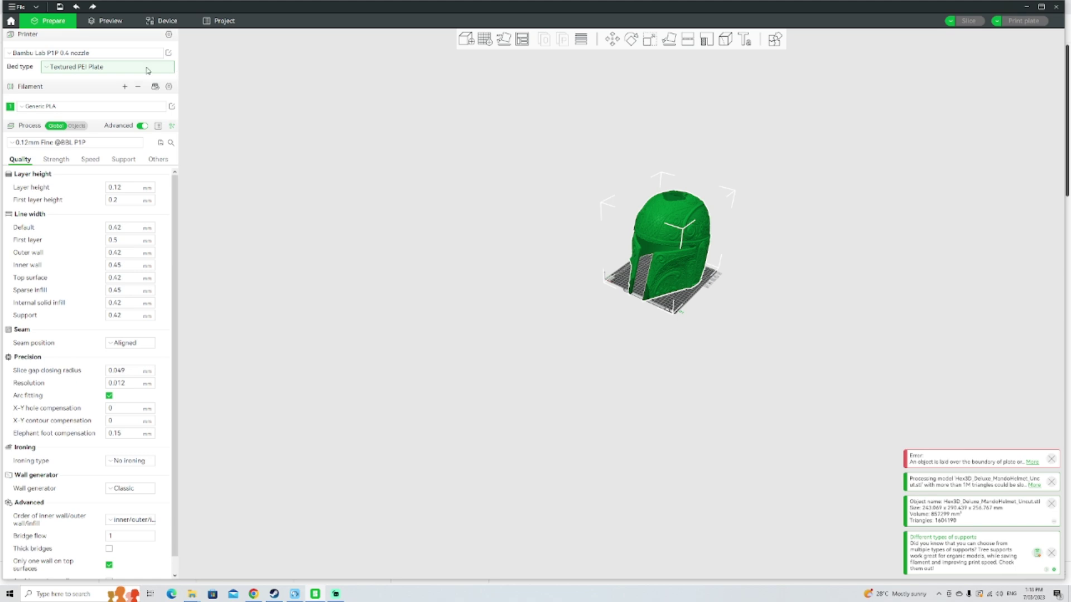
click(71, 106)
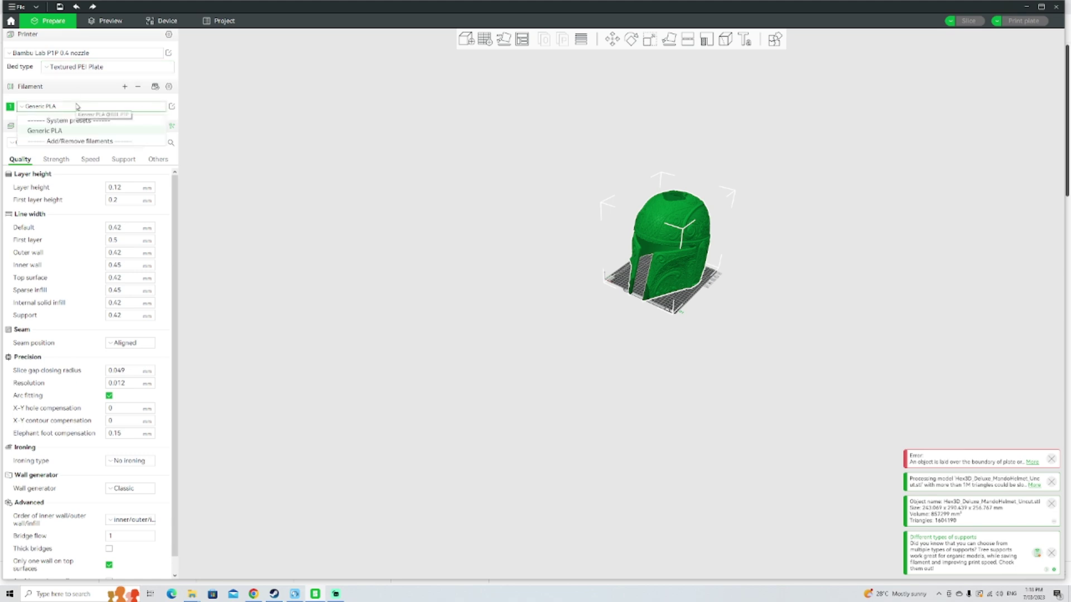
click(94, 143)
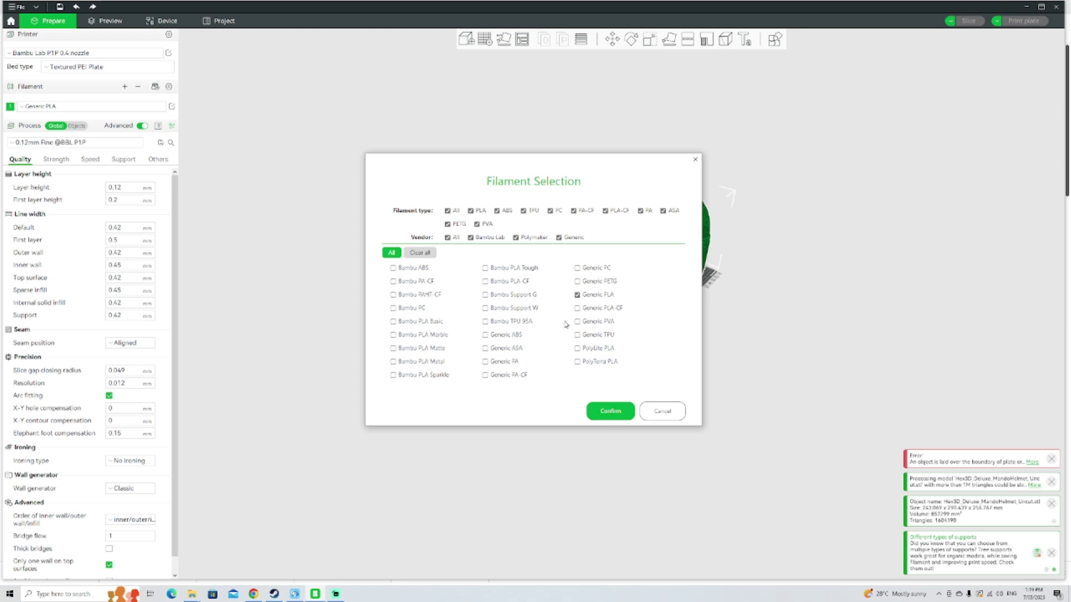
click(662, 412)
click(95, 70)
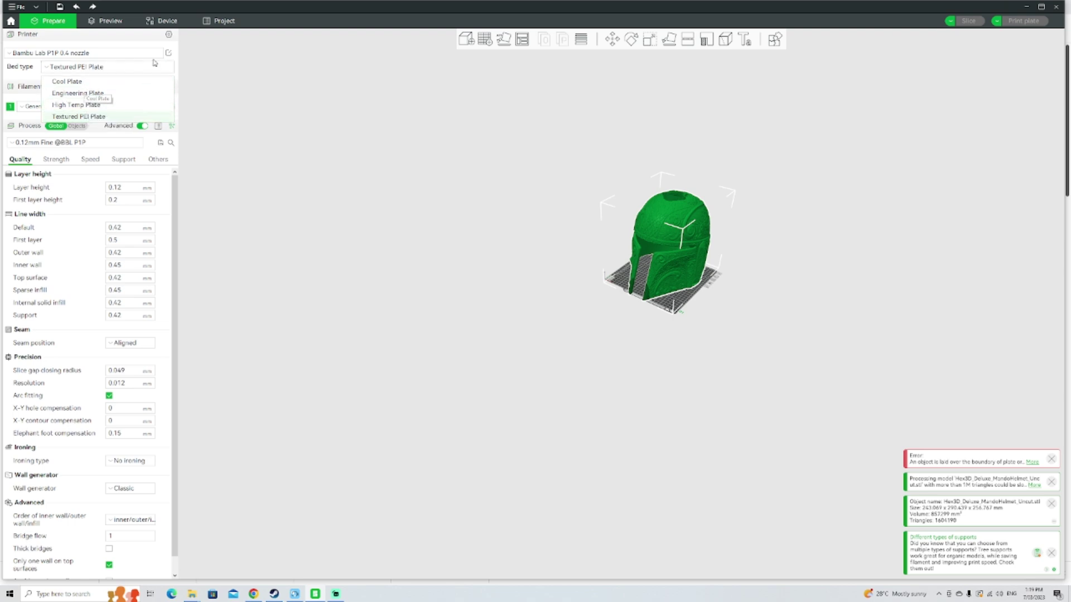
click(178, 66)
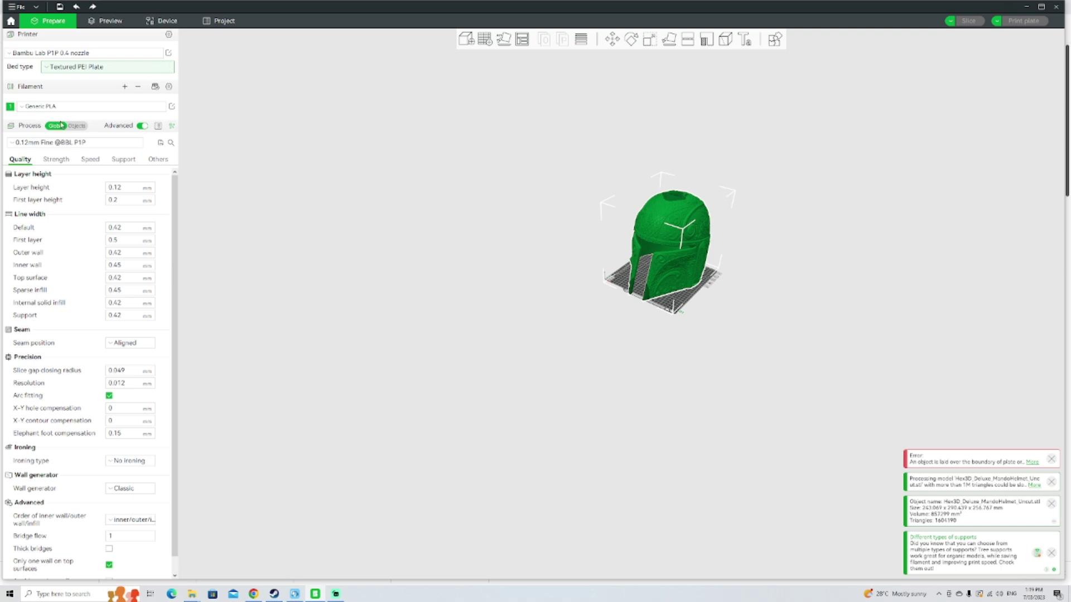
click(94, 144)
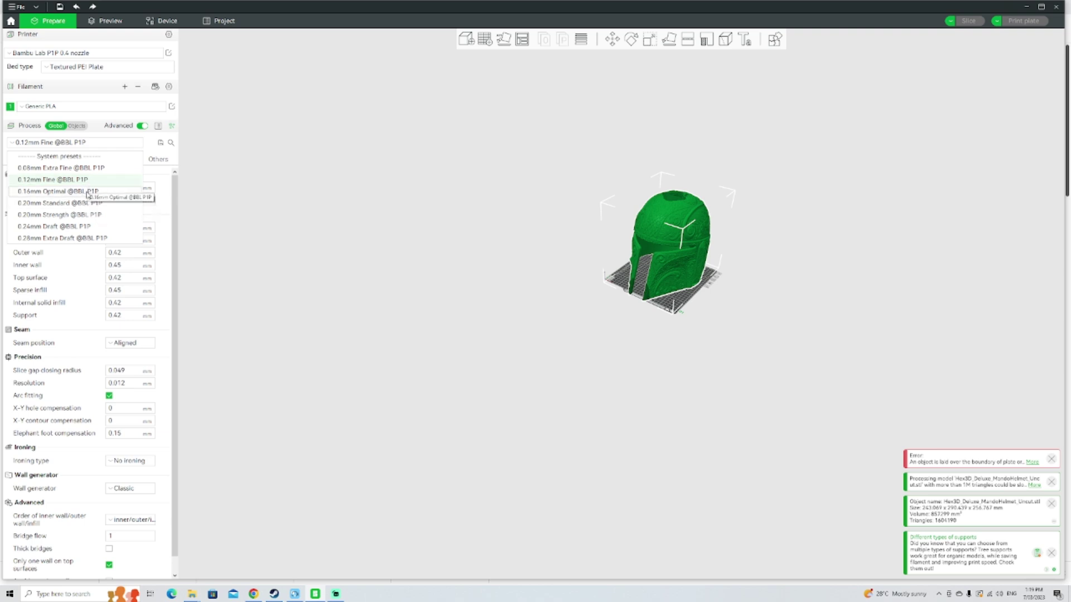
click(175, 101)
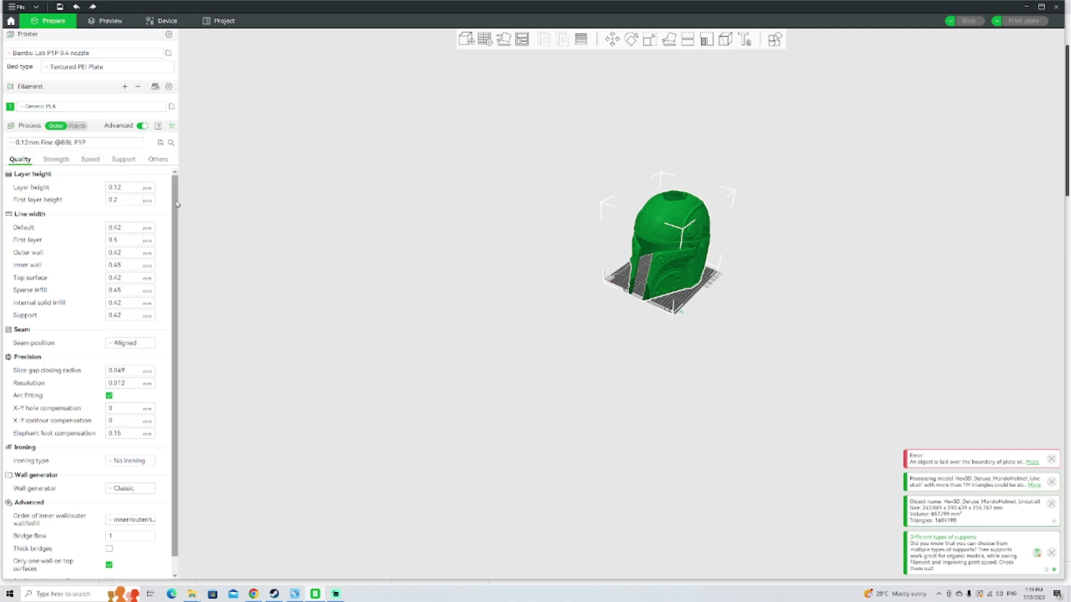
scroll(174, 199, down, 1)
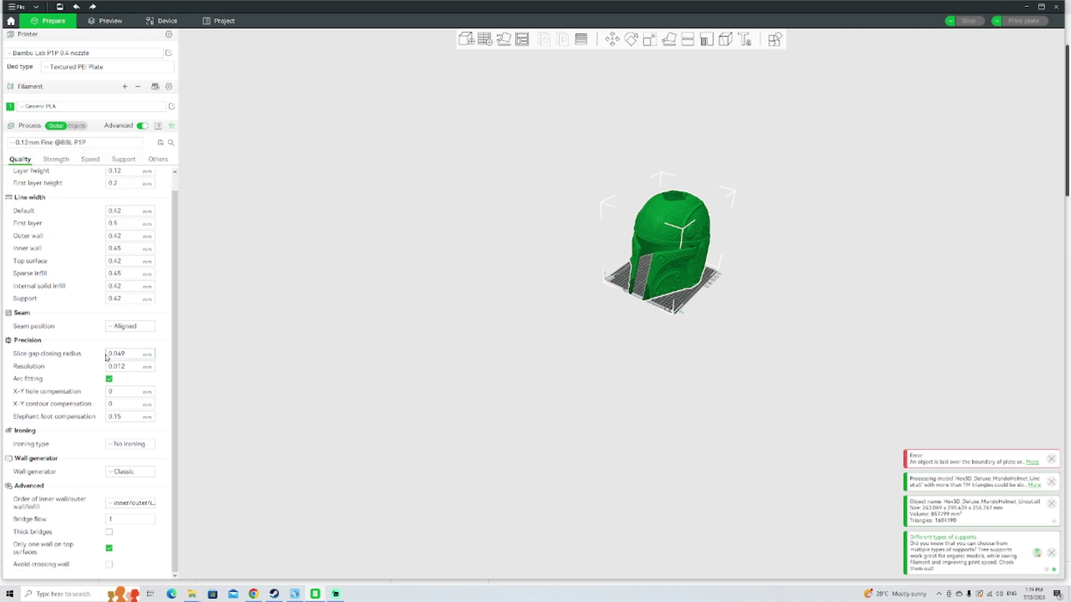
scroll(79, 238, up, 1)
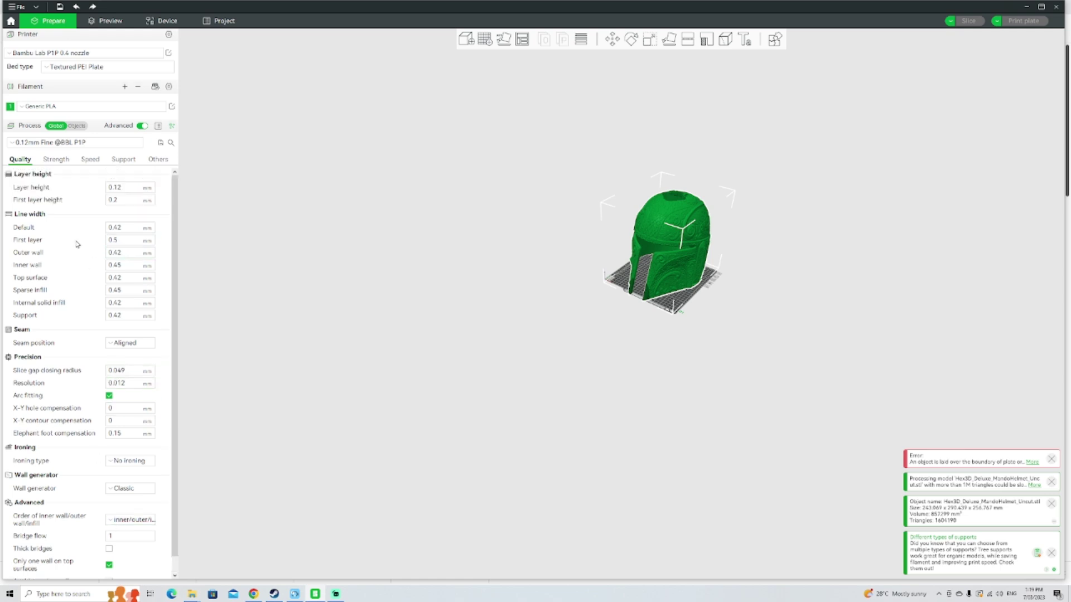
click(56, 160)
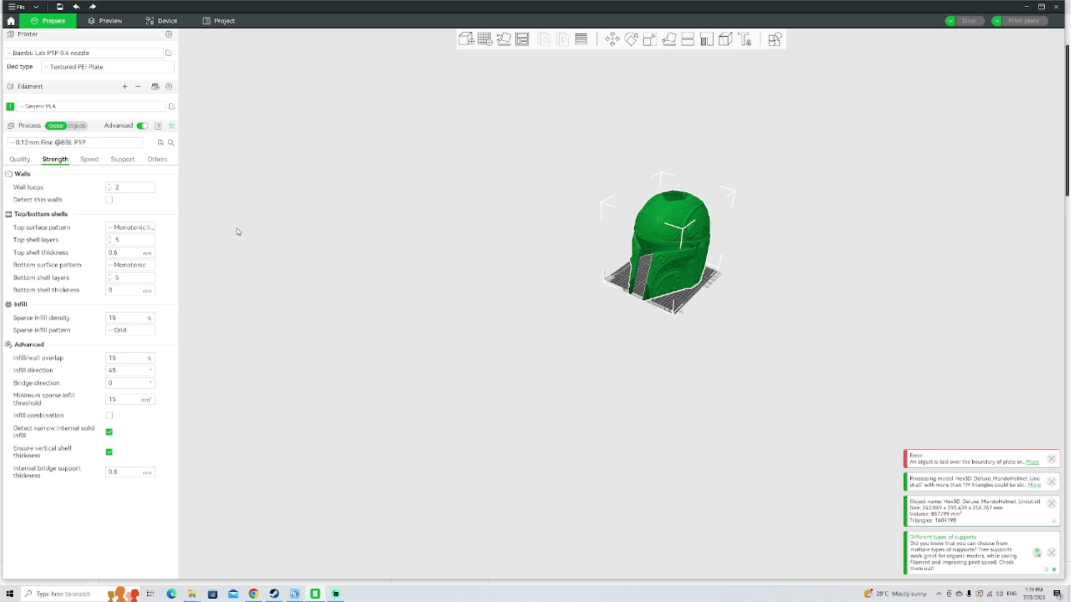
Step: Change the sparse infill pattern from Grid to Gyroid, keeping 15% density
click(126, 332)
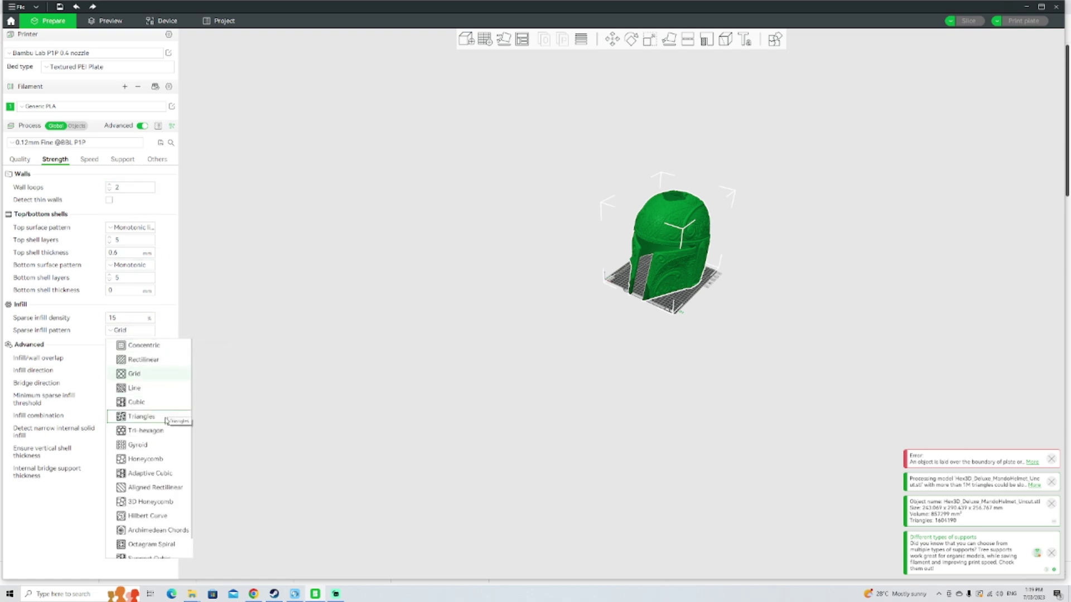
click(154, 445)
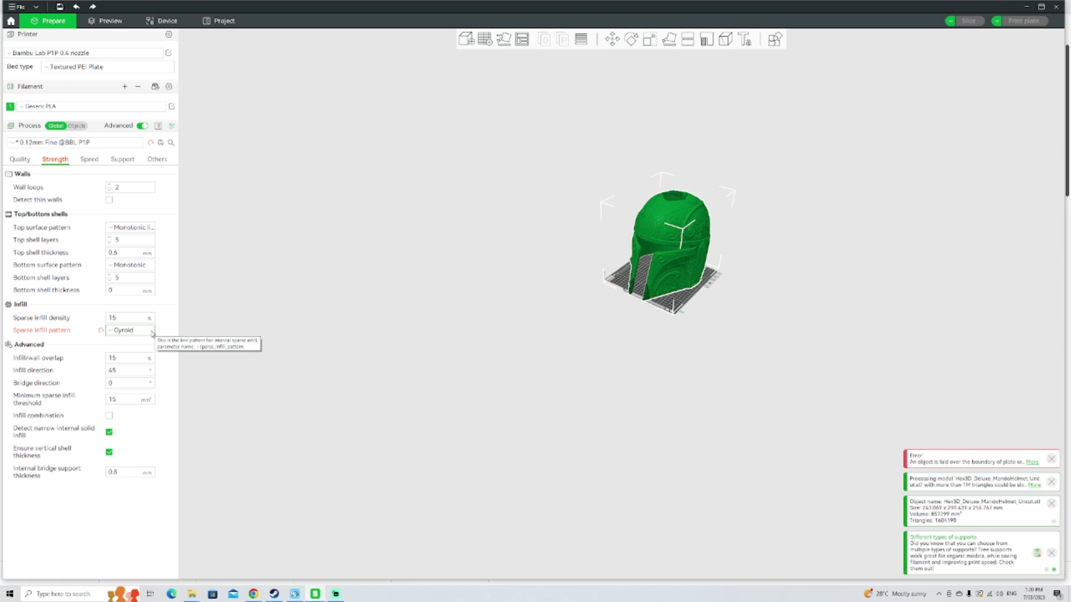
click(154, 331)
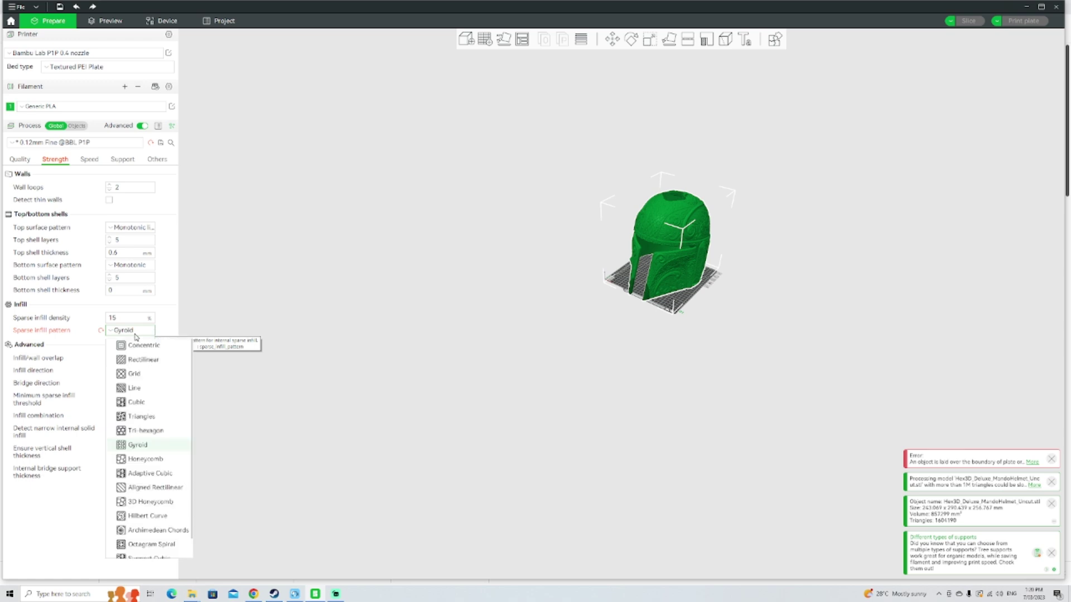
click(168, 331)
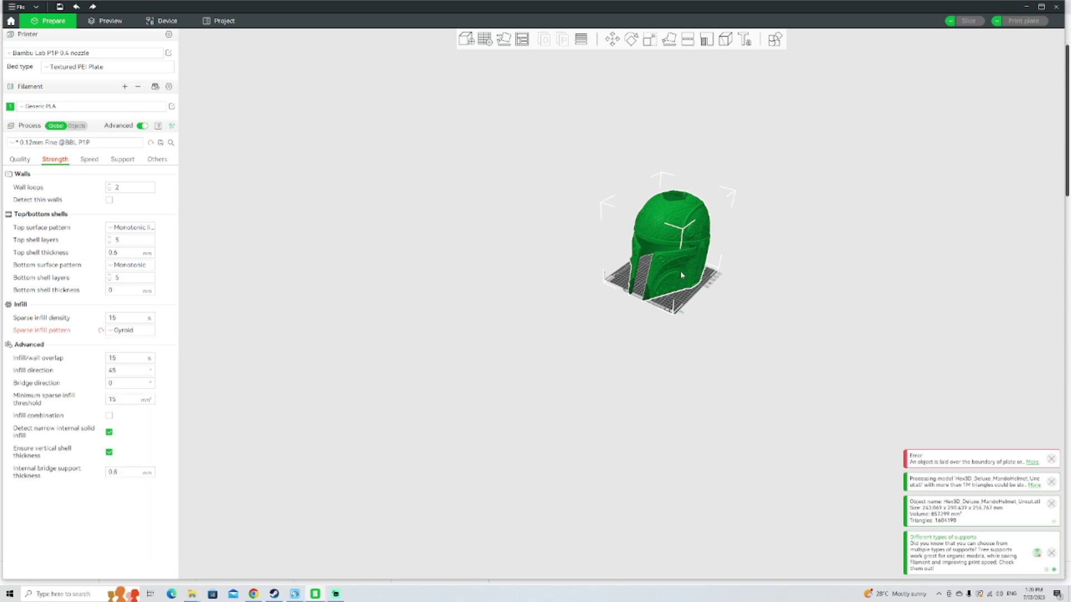
Step: Review the Speed settings, then bring up the Support settings showing support disabled
click(90, 160)
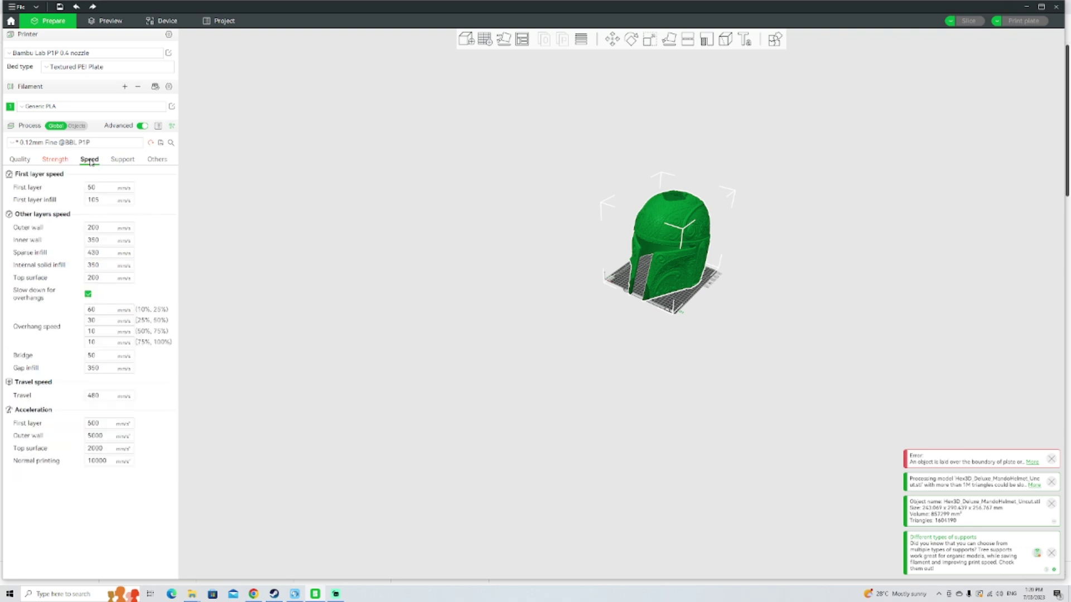
click(124, 160)
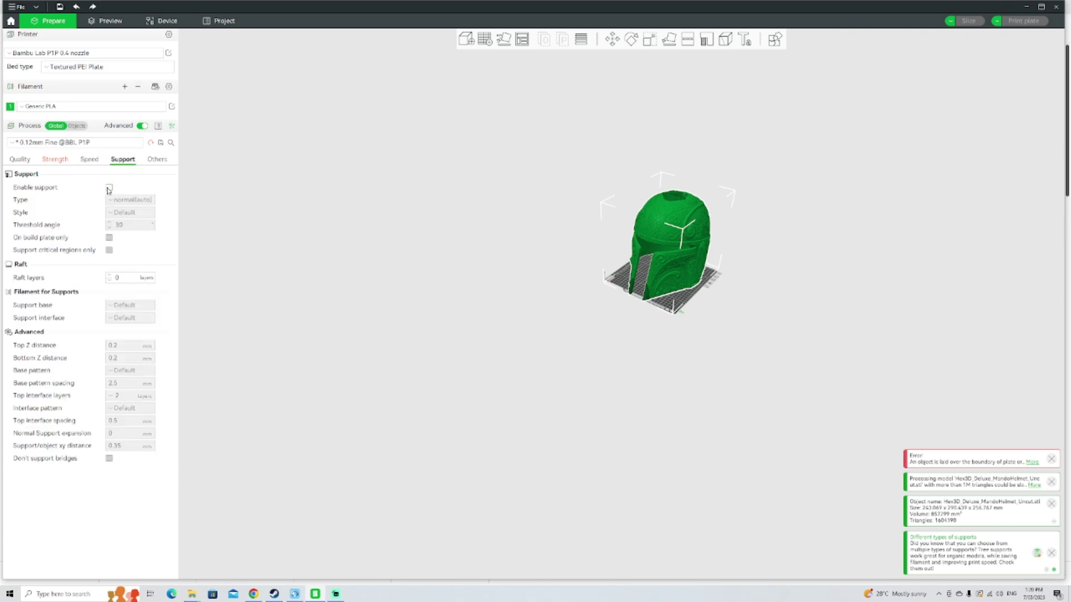
click(110, 188)
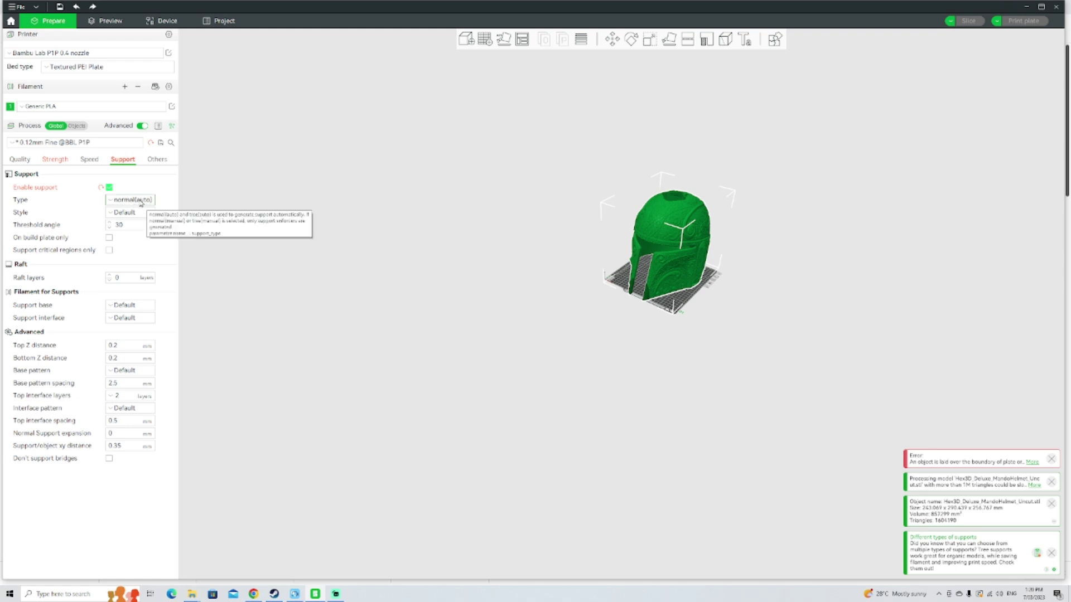
click(142, 201)
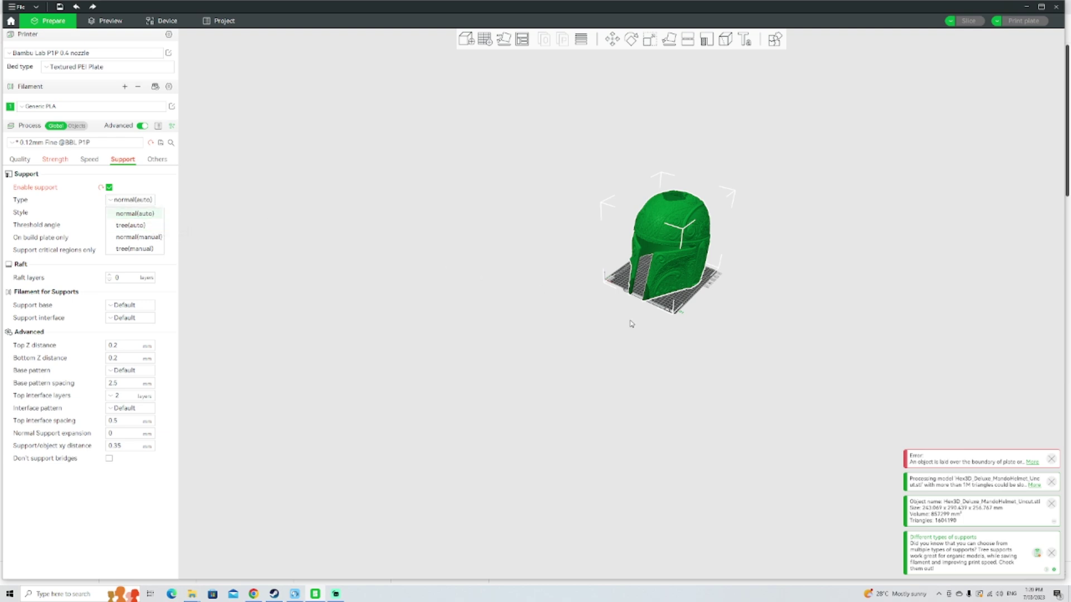
mouse_move(631, 322)
mouse_down()
mouse_move(636, 338)
mouse_move(626, 324)
mouse_up()
drag(644, 264, 648, 273)
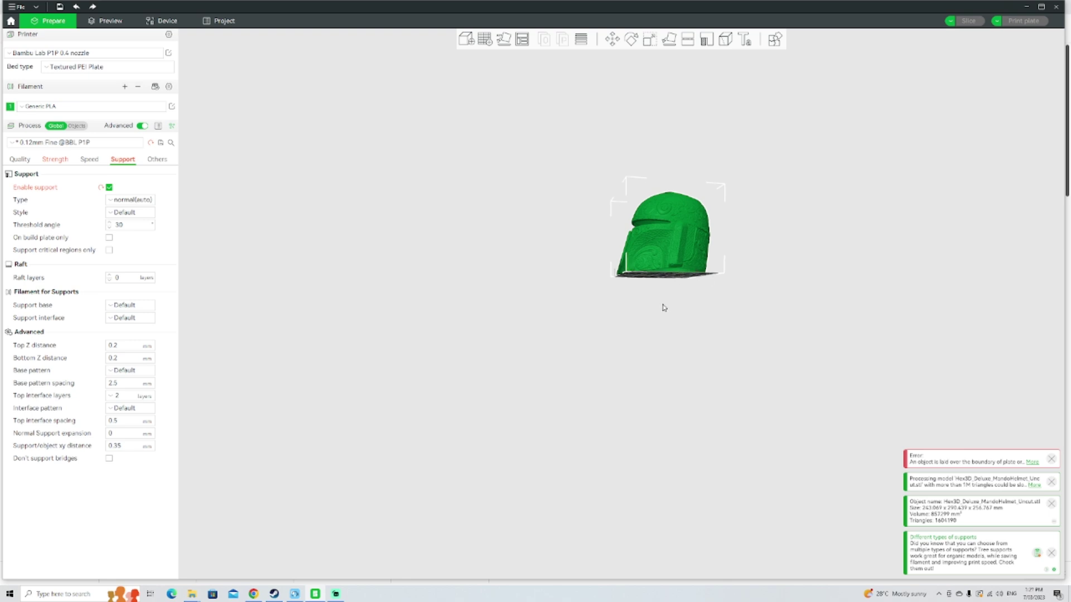
drag(665, 306, 688, 335)
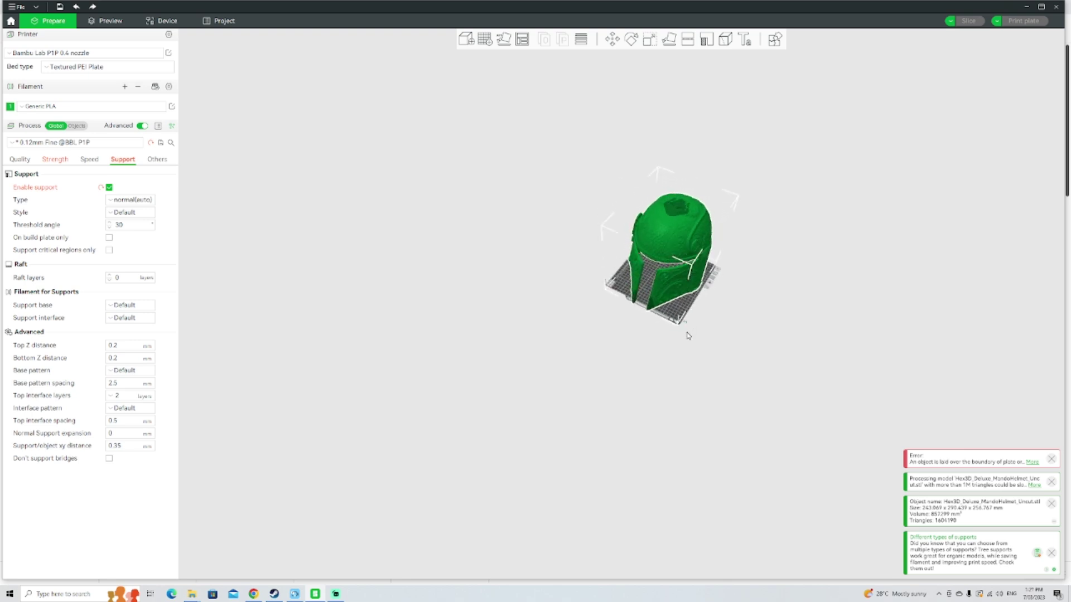
drag(675, 224, 633, 229)
click(341, 241)
click(132, 199)
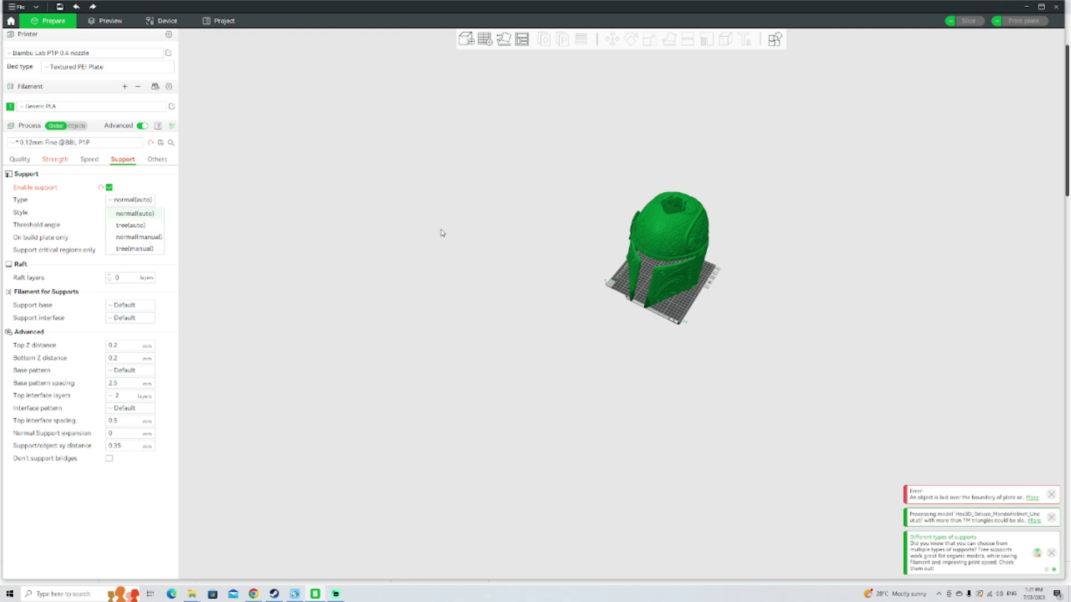
click(341, 244)
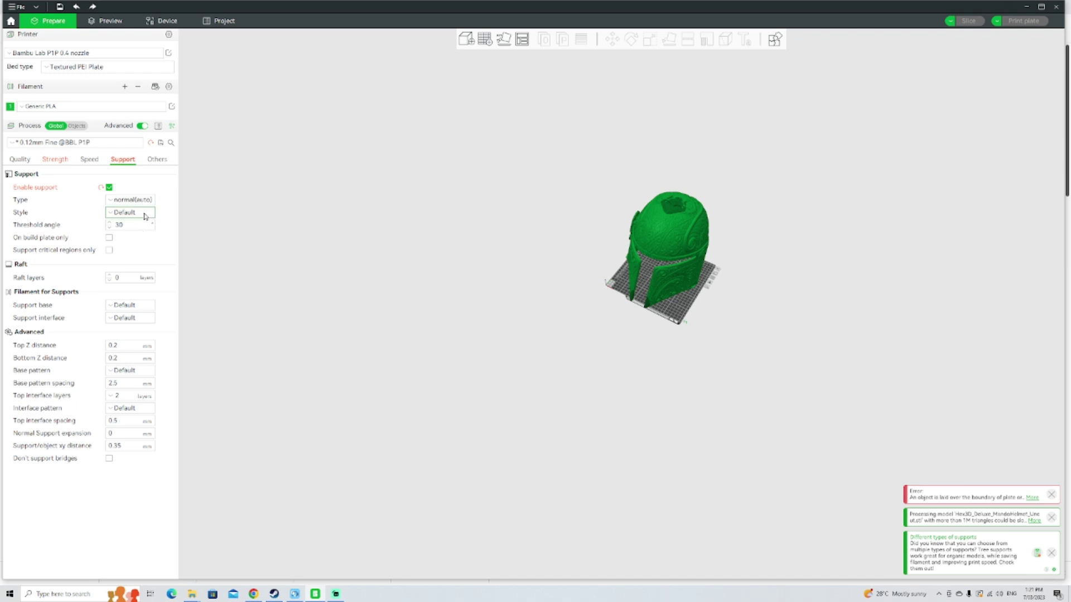
click(129, 307)
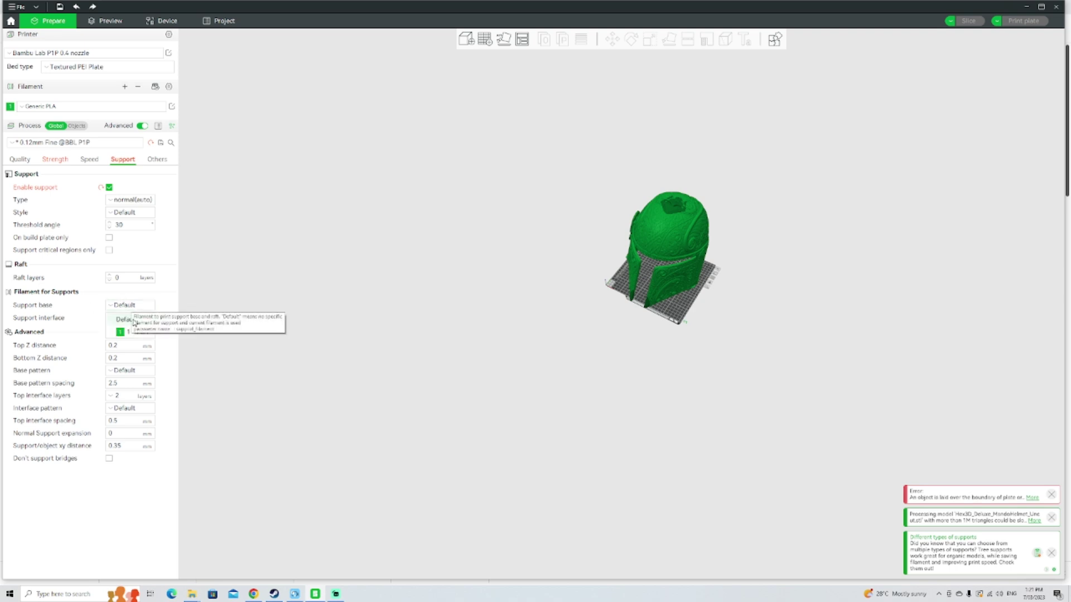
click(126, 319)
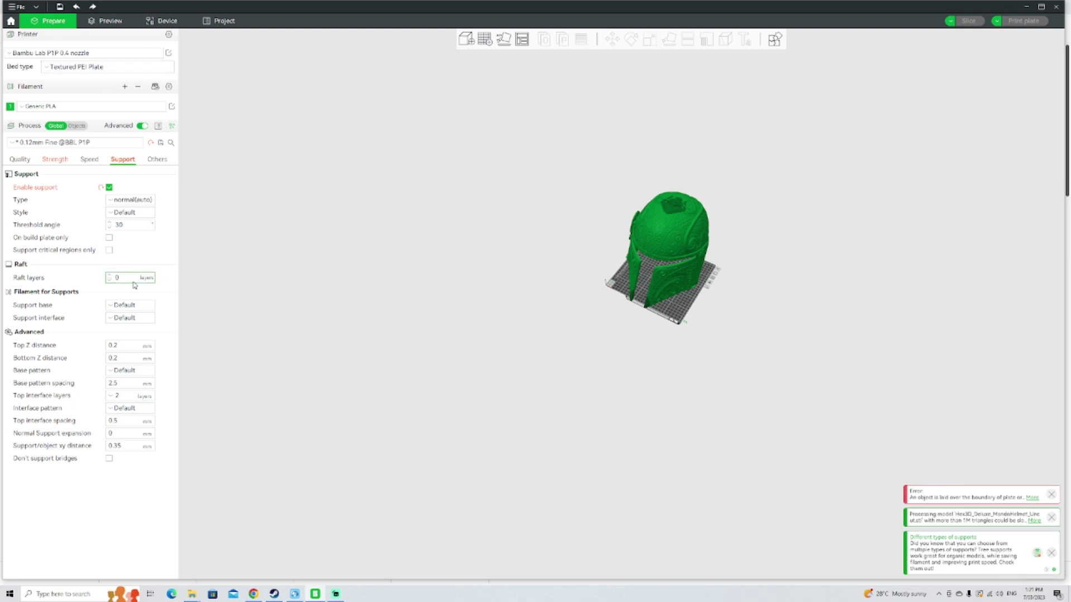
Step: Scale the helmet uniformly to 95% on all axes
click(658, 245)
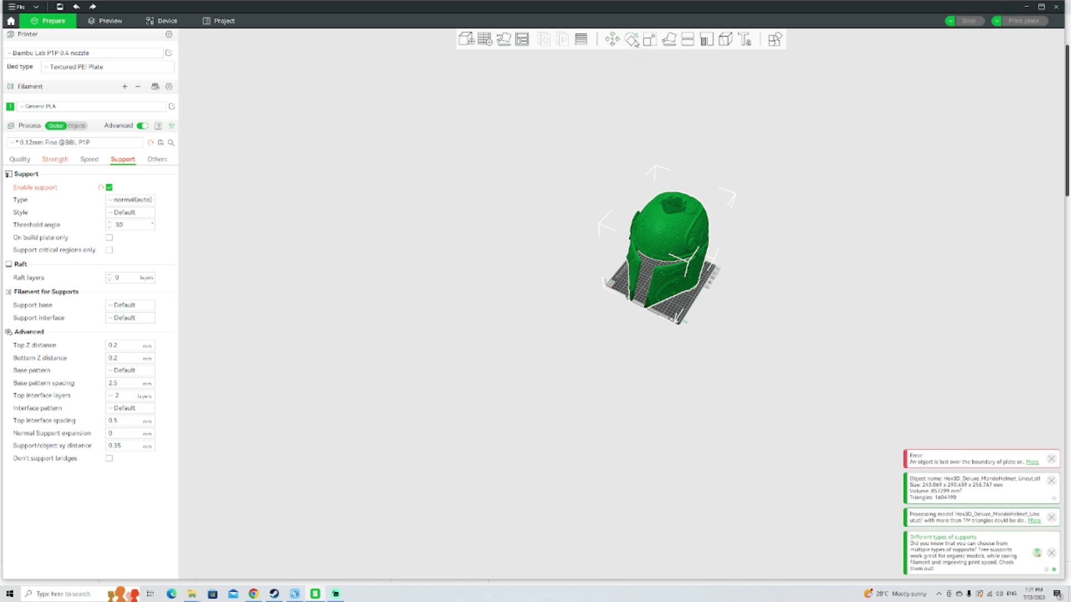
click(657, 43)
double_click(679, 69)
text(9)
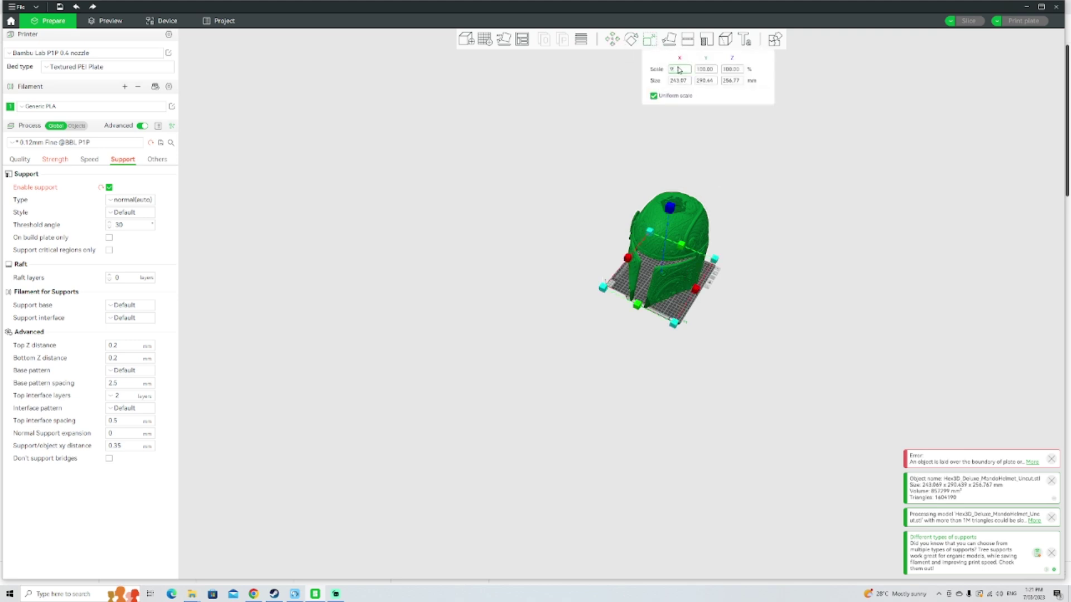
text(5)
key(Return)
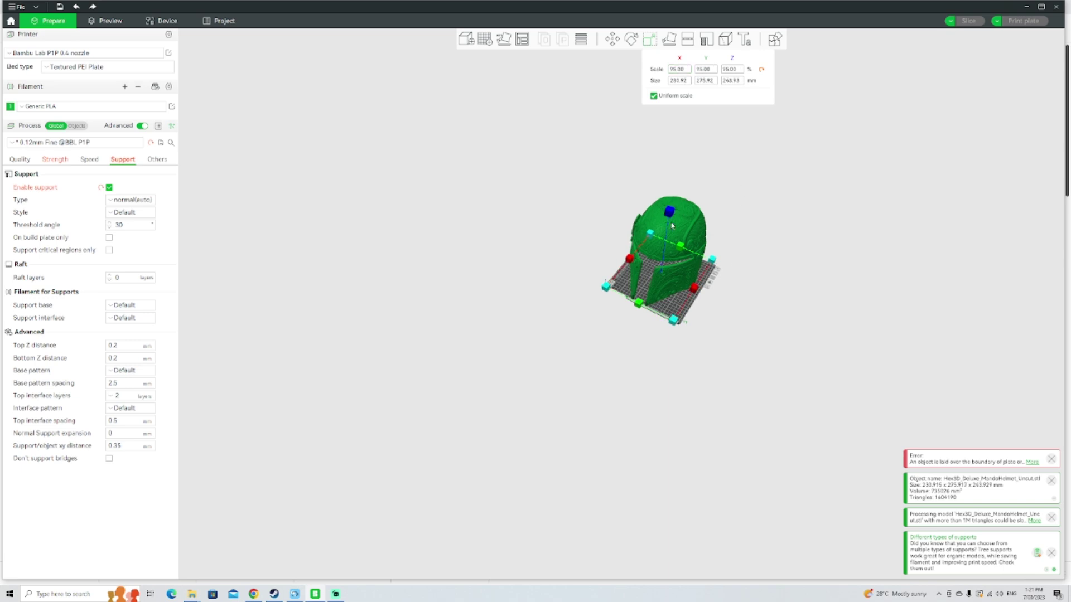
click(726, 268)
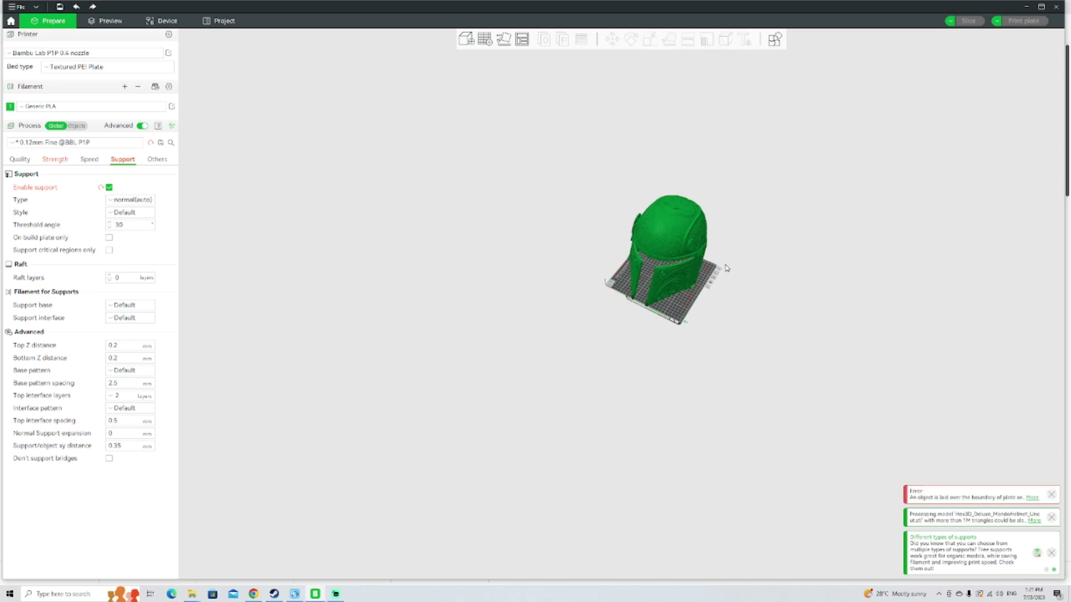
Step: Rotate the helmet about 44° around the vertical axis and check it from the side
click(656, 236)
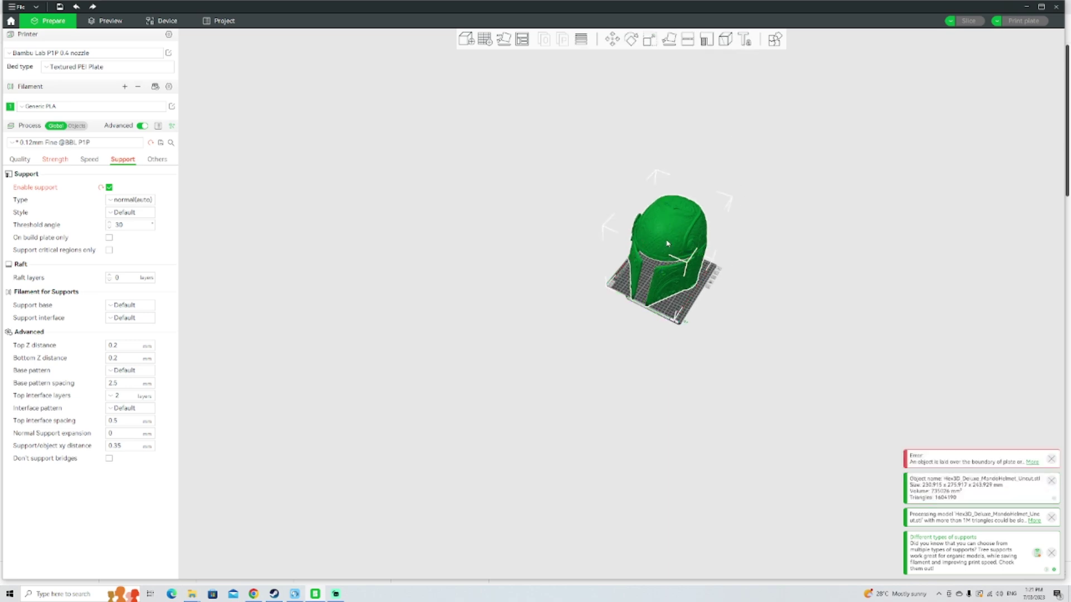
click(632, 40)
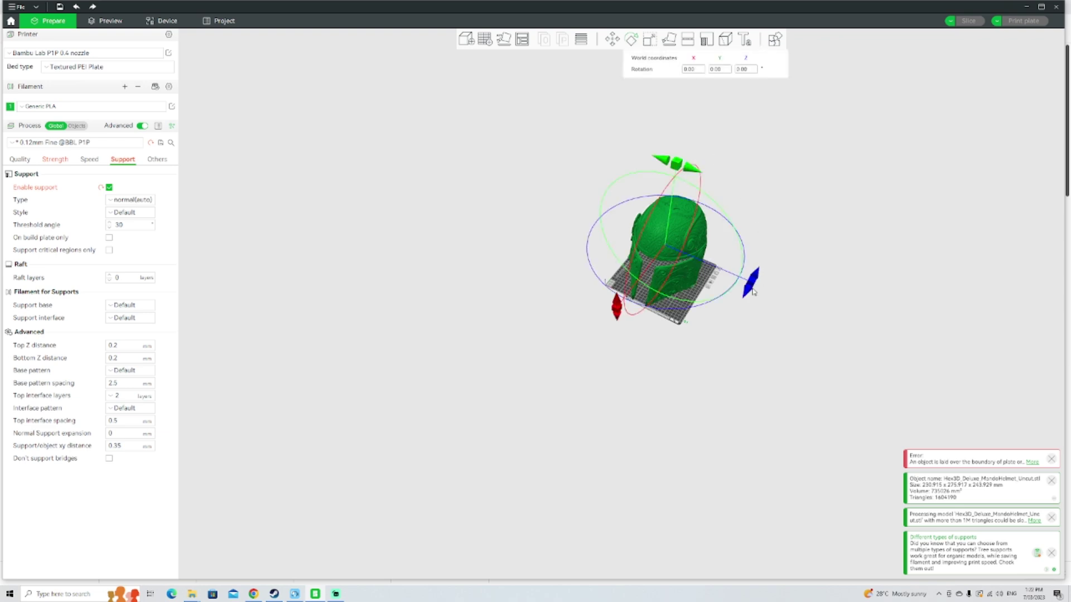
drag(752, 286, 798, 230)
key(Escape)
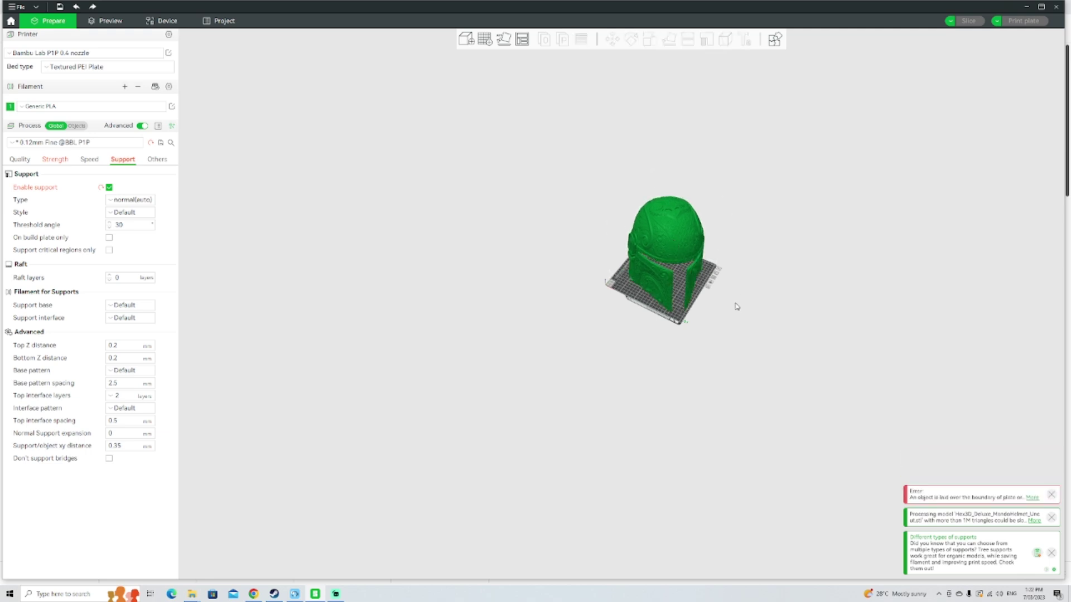
drag(741, 311, 680, 279)
click(678, 275)
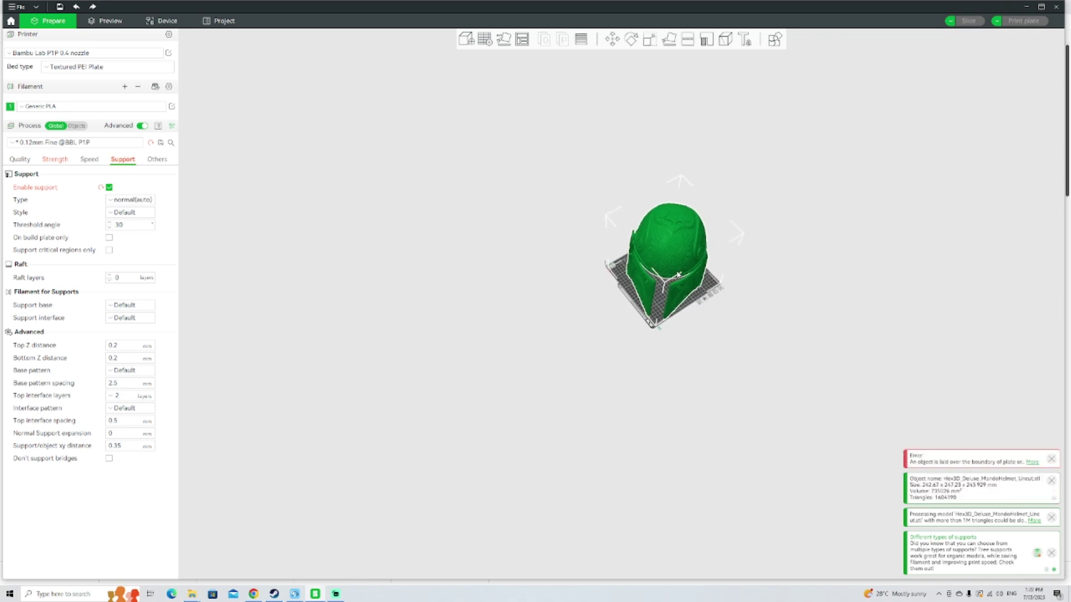
mouse_move(744, 323)
mouse_down()
mouse_move(677, 301)
mouse_move(691, 292)
mouse_move(765, 342)
mouse_move(784, 340)
mouse_move(749, 331)
mouse_up()
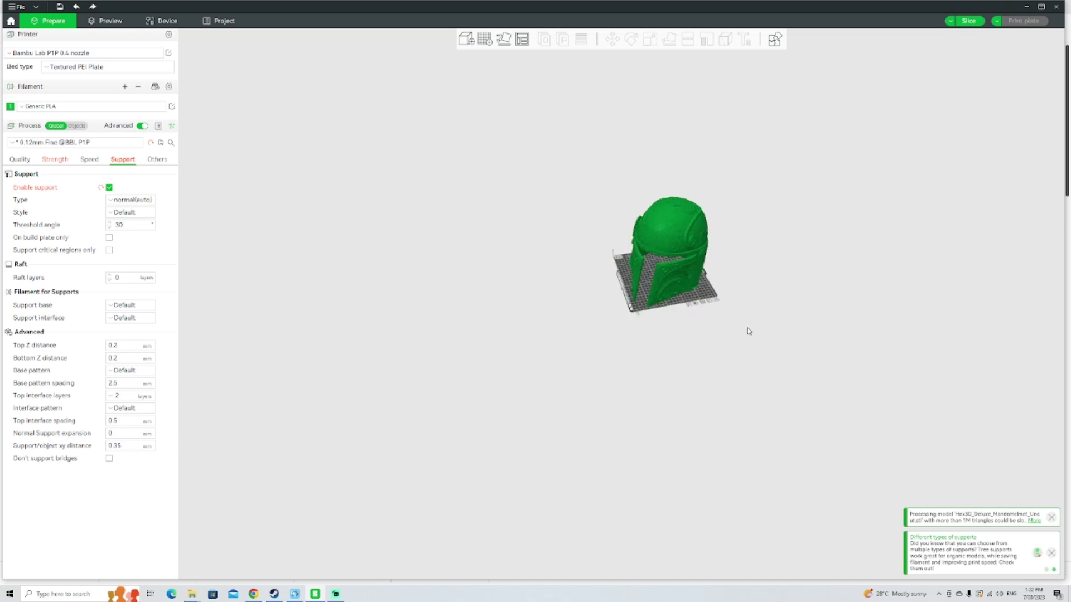
click(668, 222)
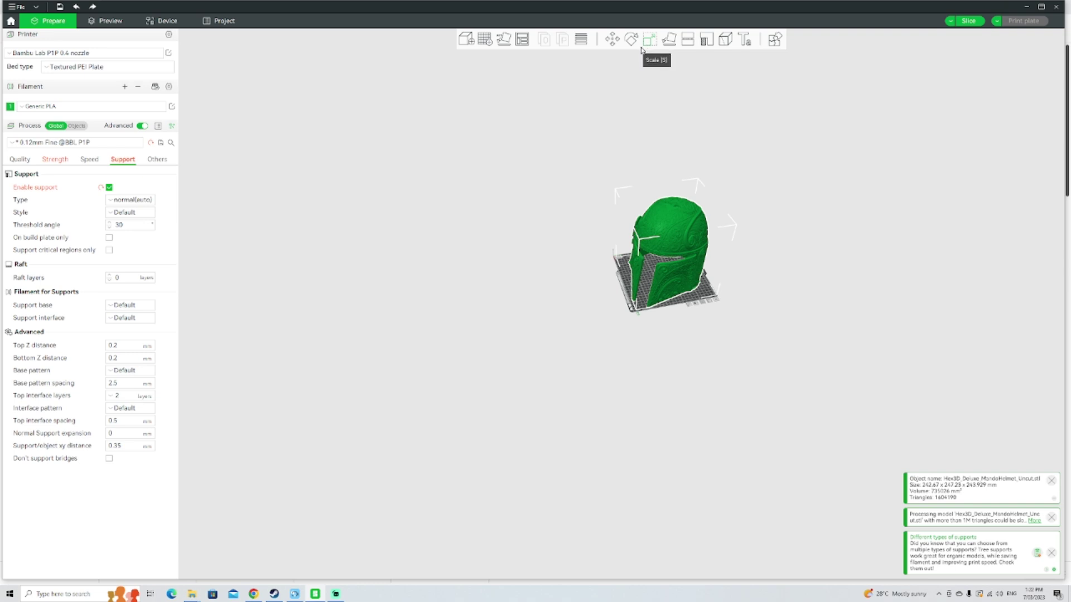
Step: Set the support type to tree(auto) and accept the recommended tree support settings
click(139, 202)
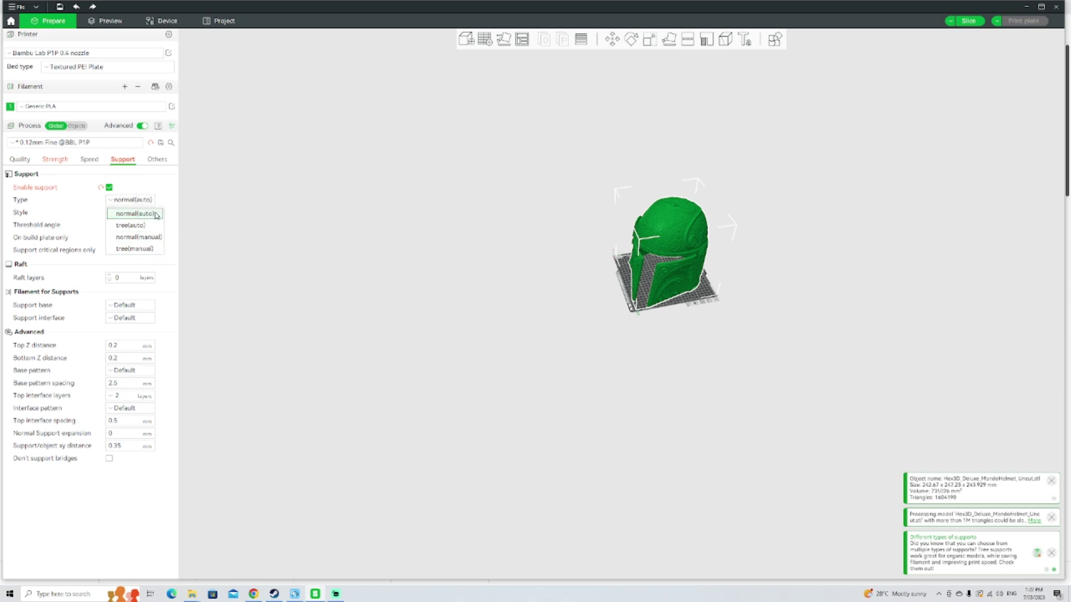
click(146, 225)
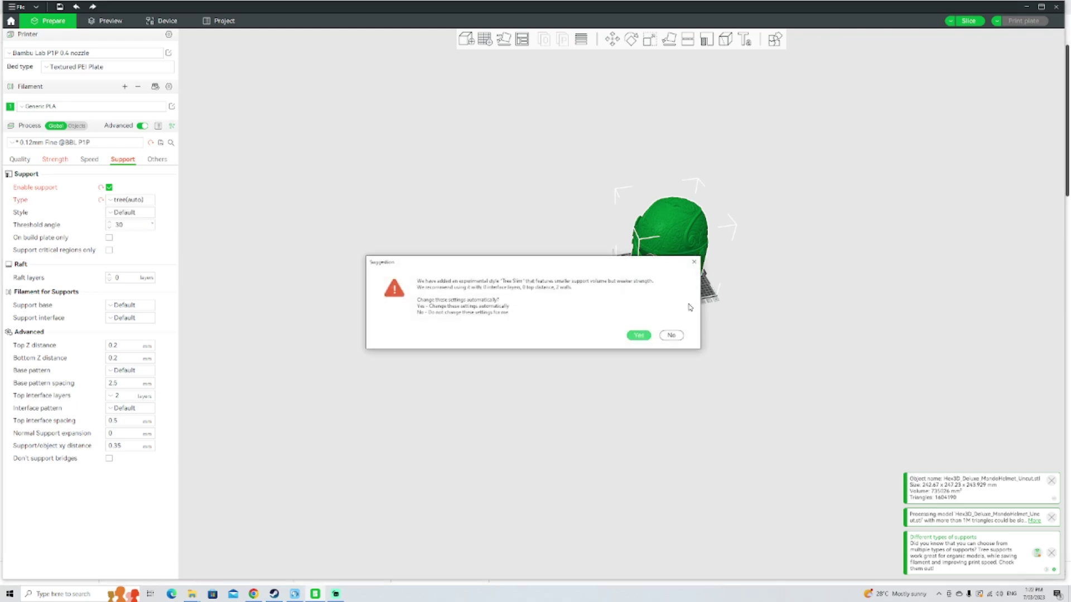
click(640, 336)
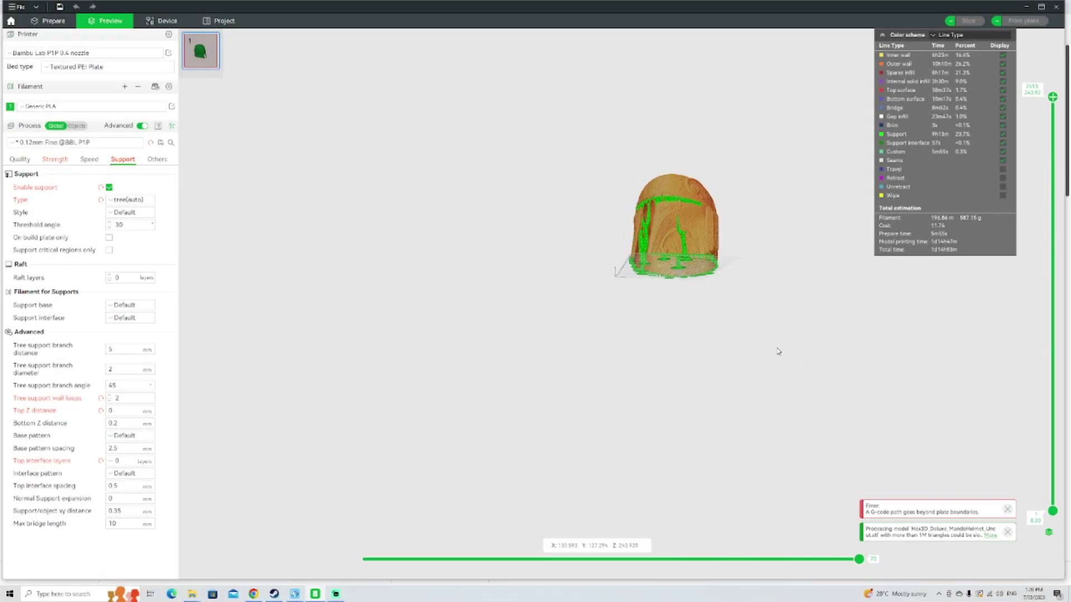
Step: Orbit the sliced preview to inspect the tree supports from underneath and above
drag(766, 346, 772, 364)
scroll(706, 282, up, 5)
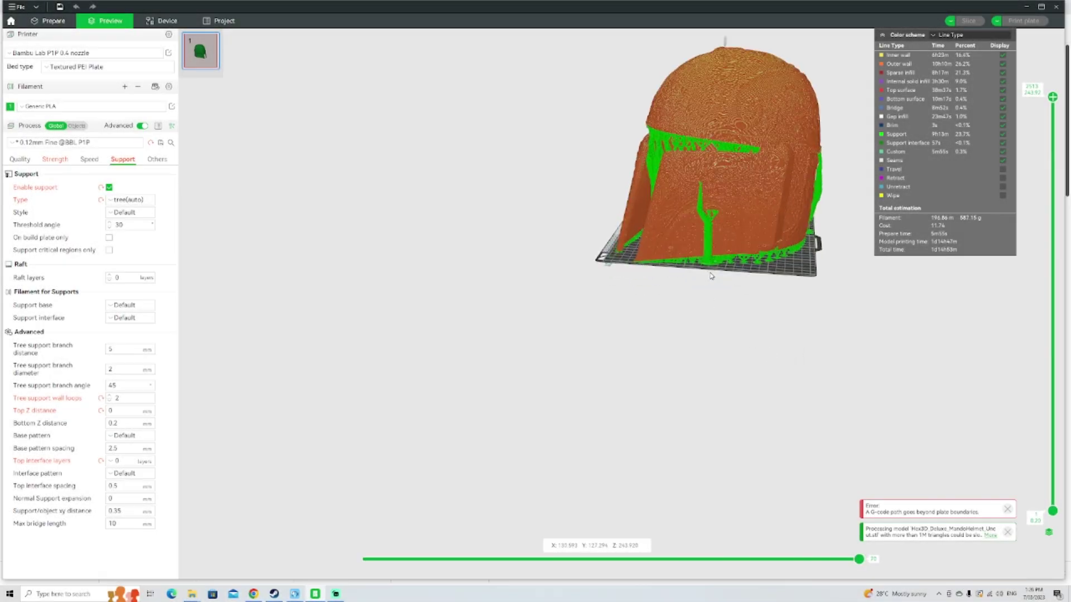
drag(705, 282, 671, 260)
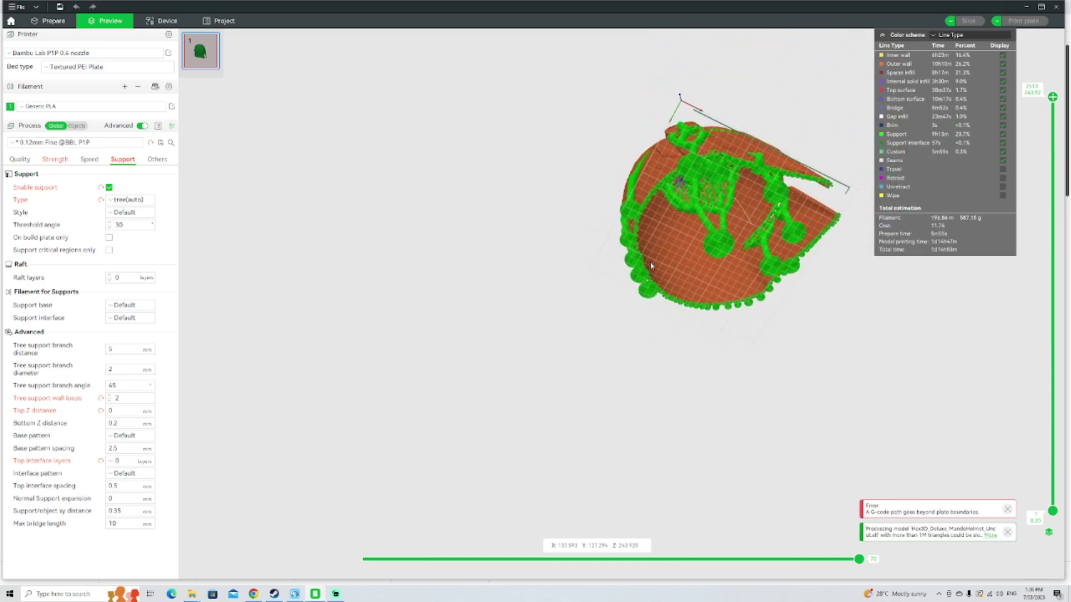
drag(663, 253, 631, 294)
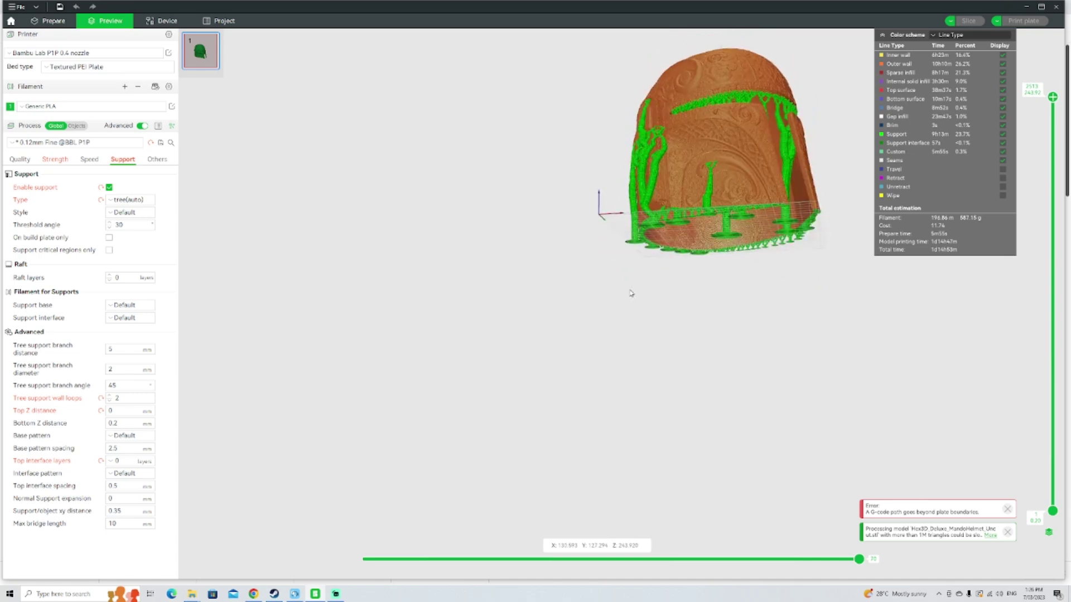
drag(631, 293, 652, 346)
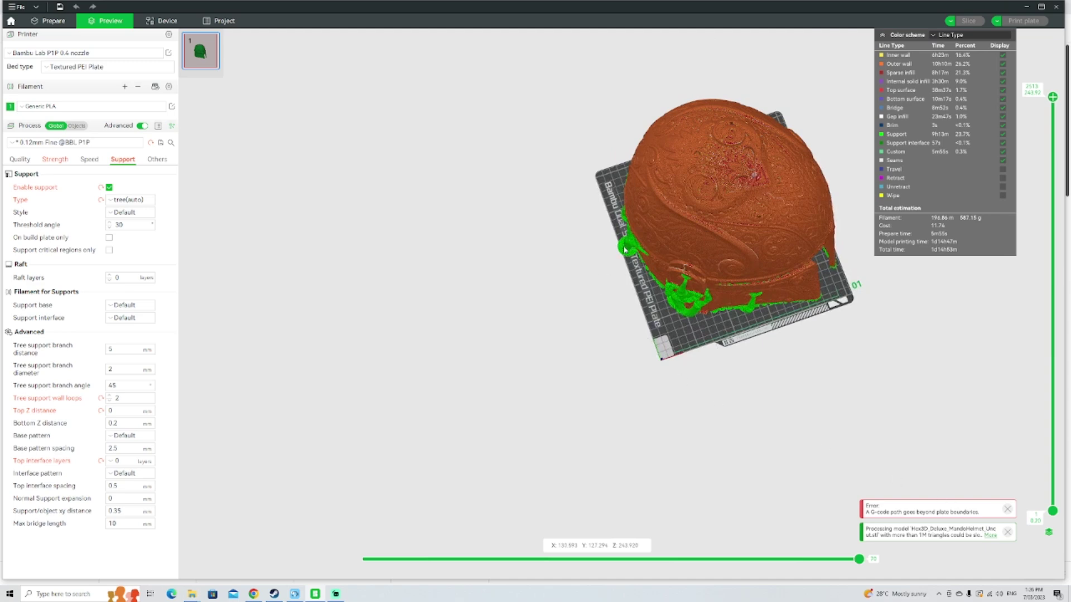
click(154, 162)
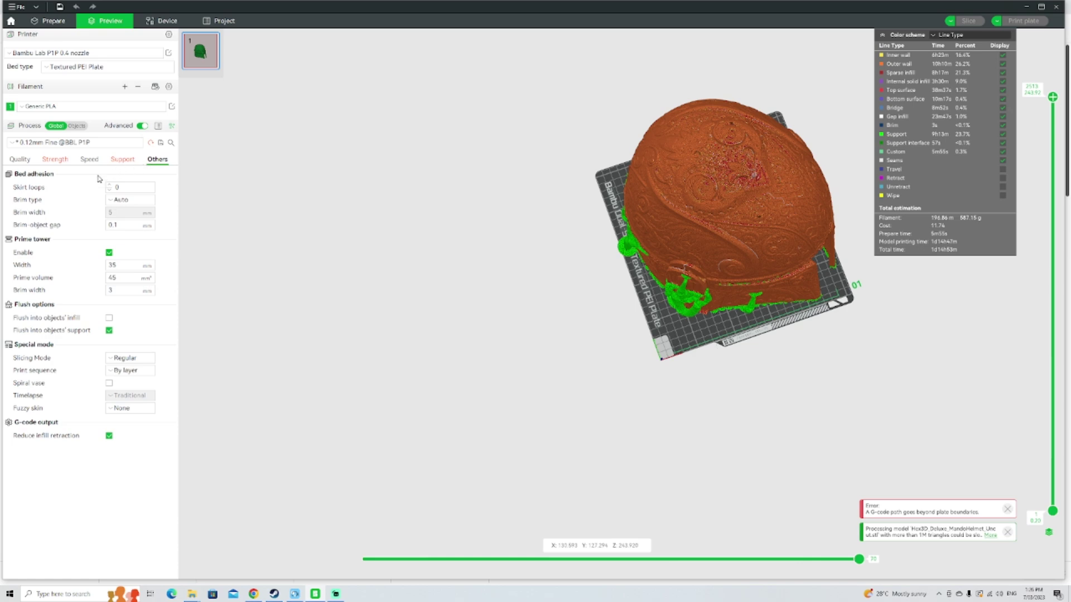
Step: Set the brim type to Manual with a 5 mm brim width
click(130, 200)
click(133, 224)
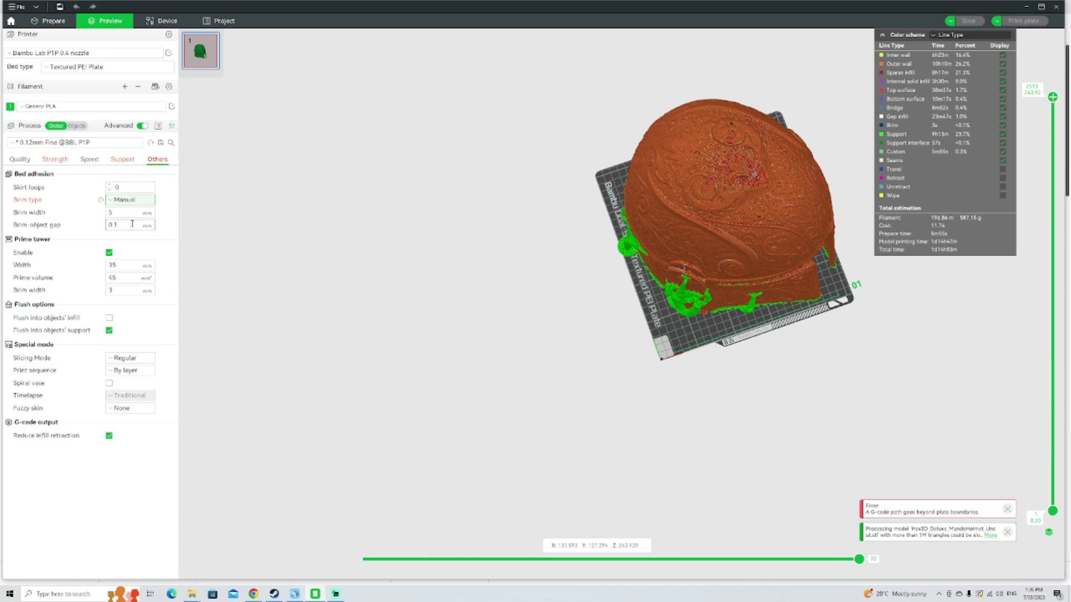
click(117, 214)
double_click(111, 213)
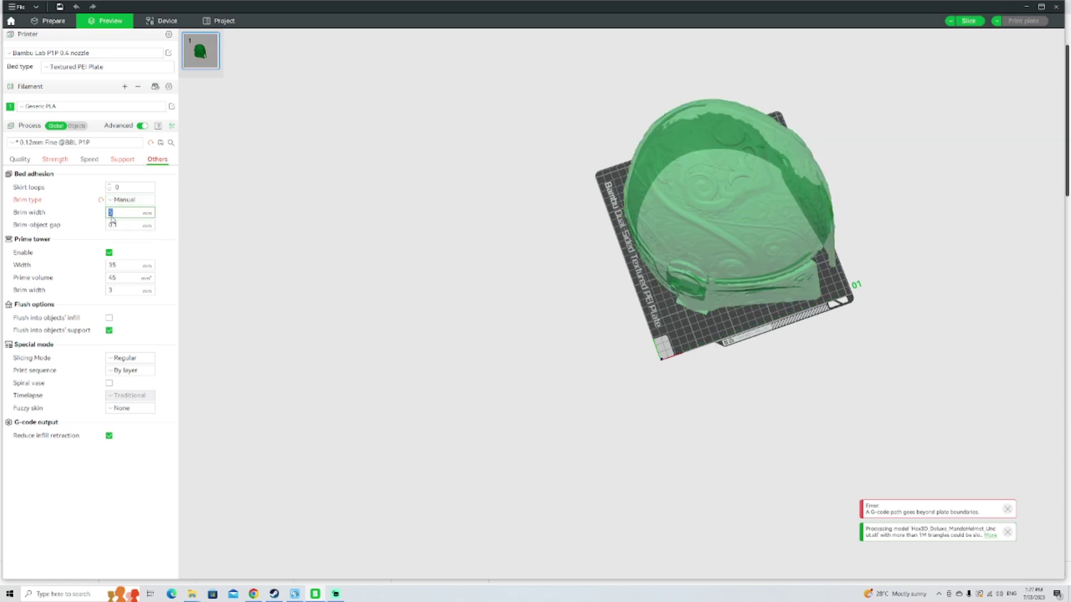
text(5)
click(130, 210)
Step: Change the support type to tree(manual)
click(125, 160)
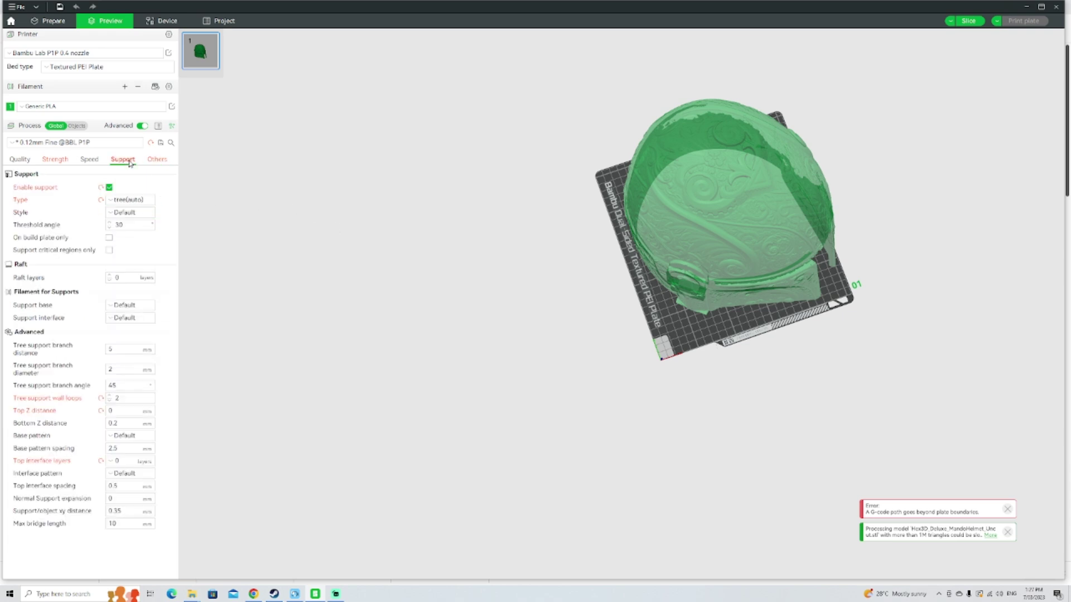
click(133, 198)
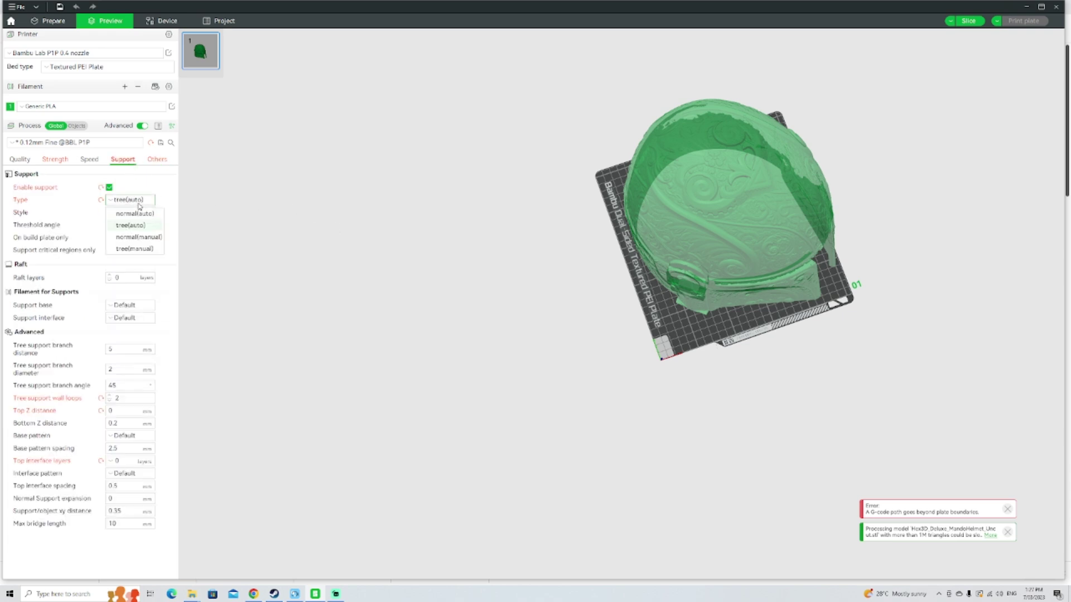
click(148, 251)
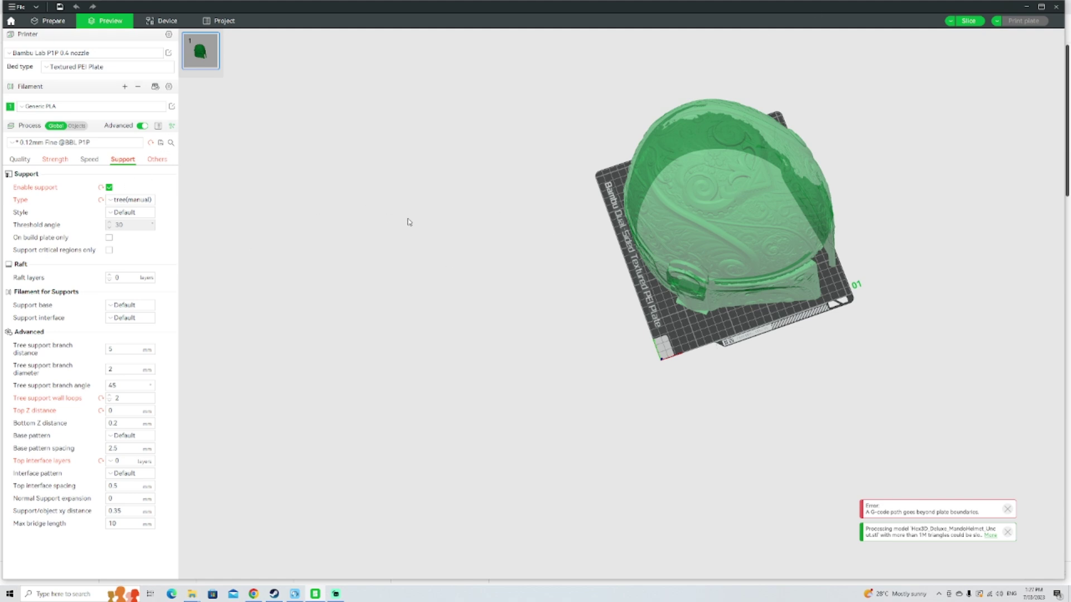
drag(742, 190, 706, 151)
Step: Back in Prepare, paint support areas along the helmet's top and upper edges, then slice
click(53, 20)
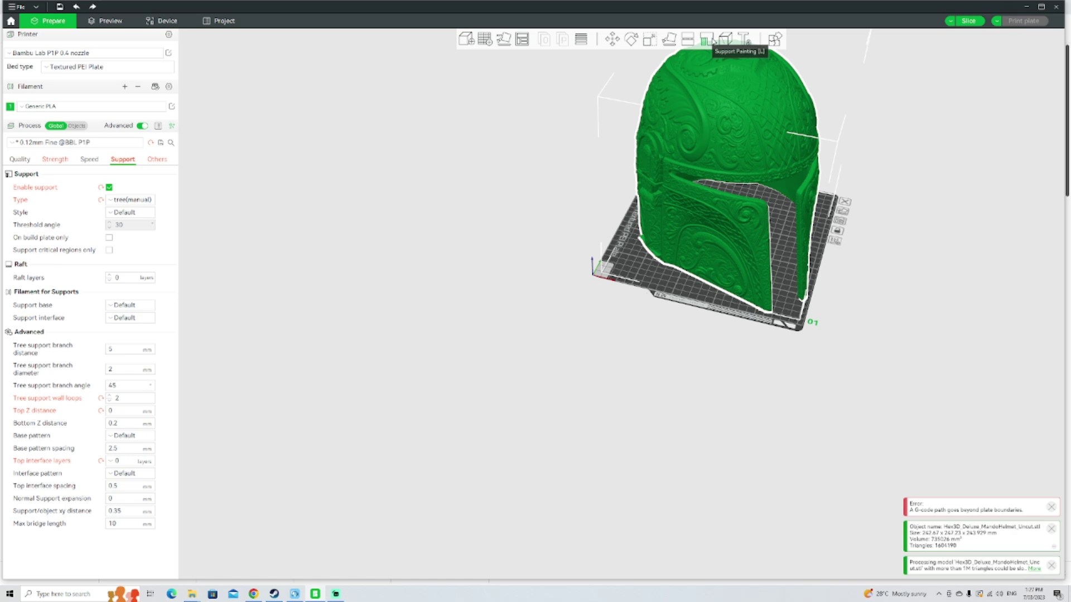
click(713, 41)
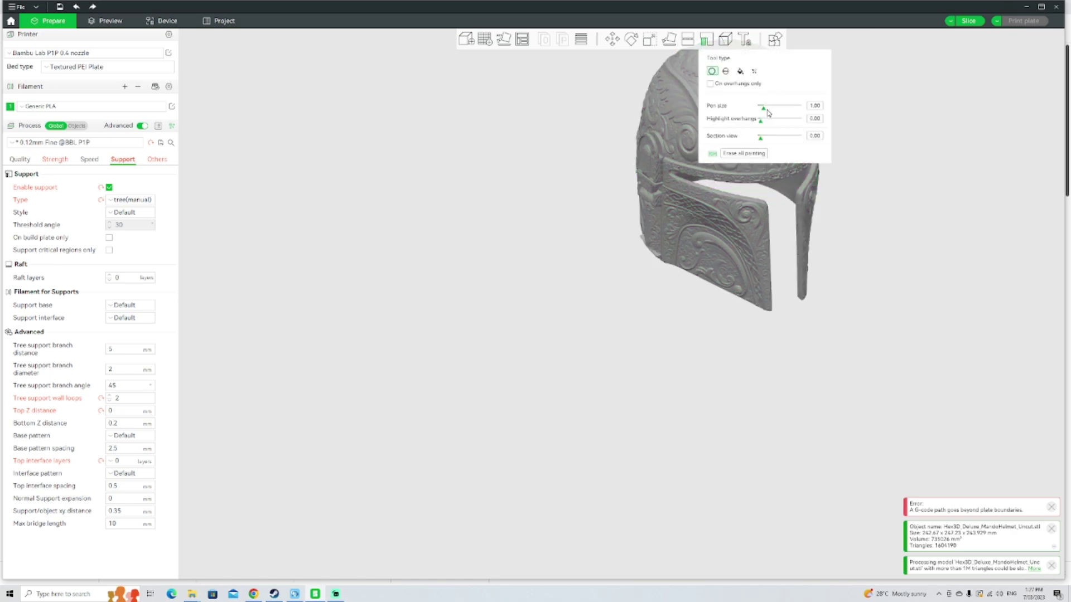
mouse_move(863, 260)
mouse_down()
mouse_move(858, 279)
mouse_move(867, 239)
mouse_move(894, 232)
mouse_move(959, 240)
mouse_up()
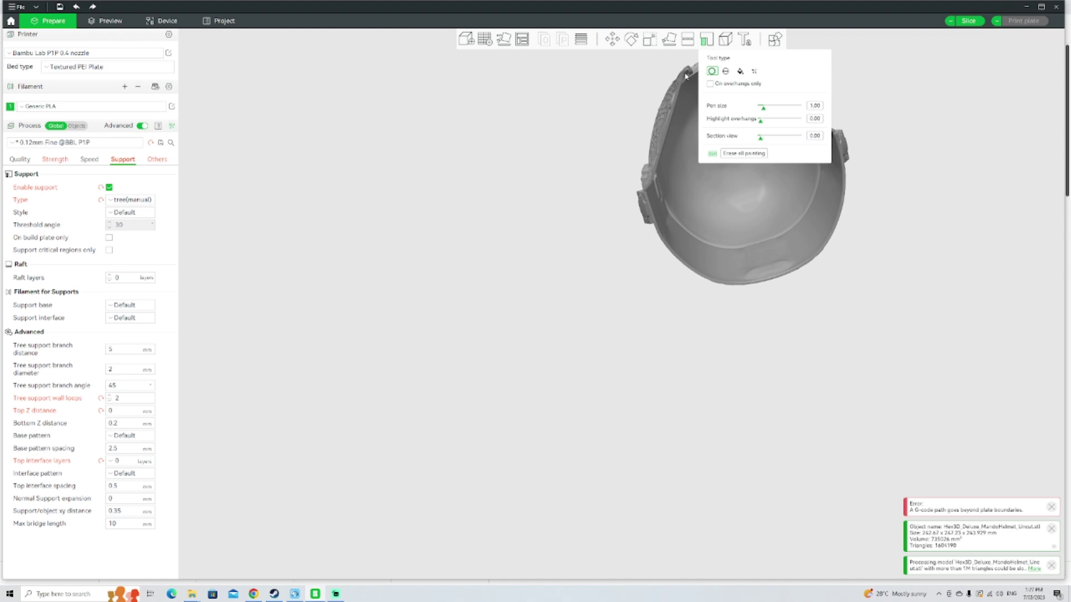
mouse_move(682, 77)
mouse_down()
mouse_move(677, 101)
mouse_move(690, 70)
mouse_move(683, 128)
mouse_move(647, 192)
mouse_move(676, 104)
mouse_move(649, 192)
mouse_up()
mouse_move(914, 162)
mouse_down()
mouse_move(904, 147)
mouse_move(788, 159)
mouse_up()
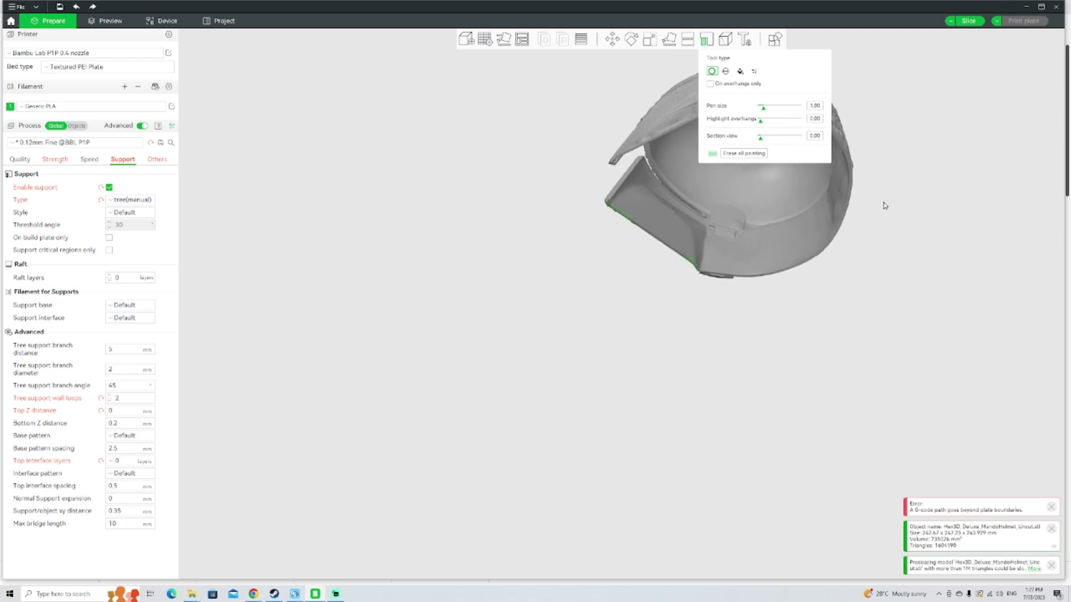
mouse_move(884, 206)
mouse_down()
mouse_move(834, 229)
mouse_move(673, 146)
mouse_up()
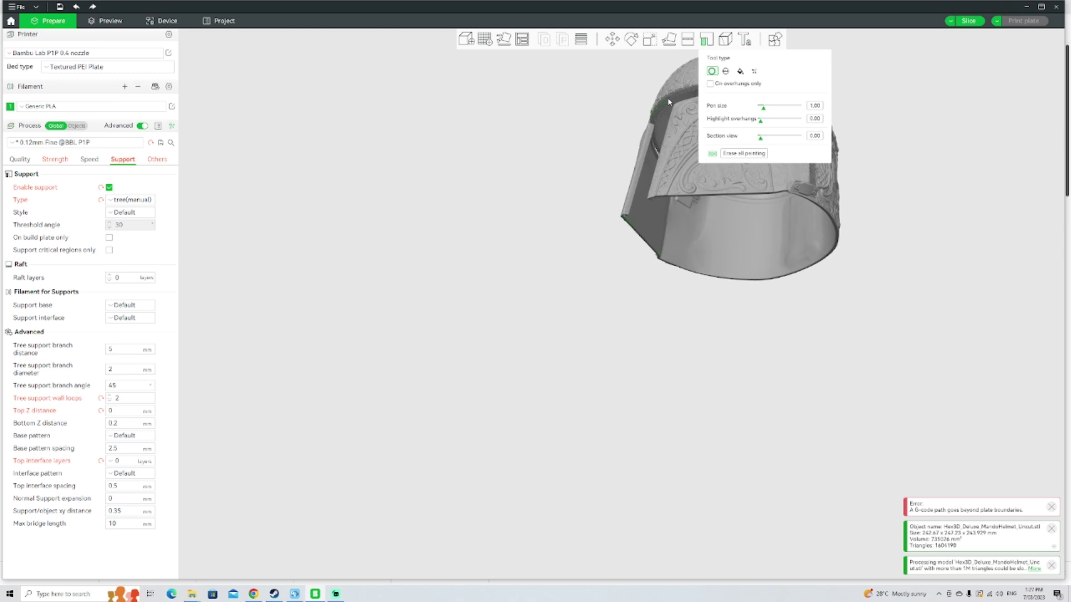
drag(669, 102, 681, 100)
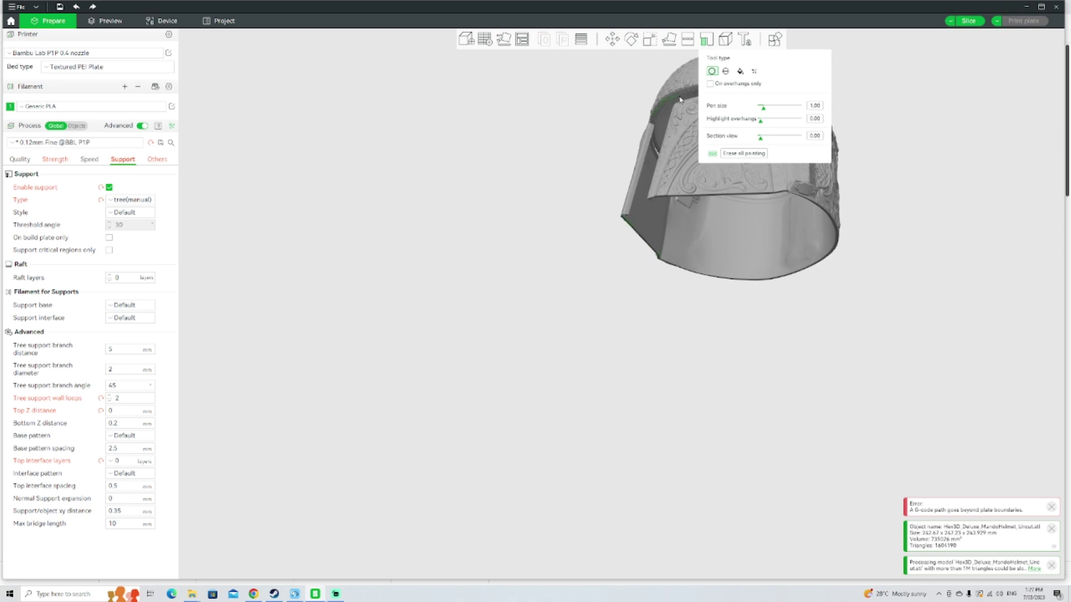
click(969, 21)
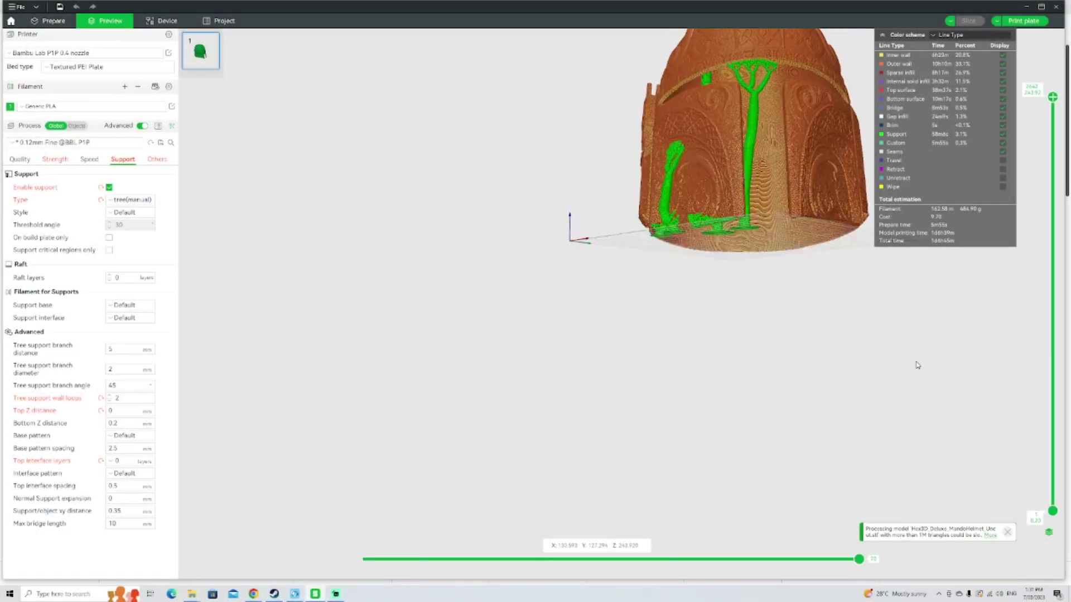
Step: Inspect the painted tree supports in the 142.58 m / 484.90 g slice, then return to Prepare
drag(918, 366, 676, 174)
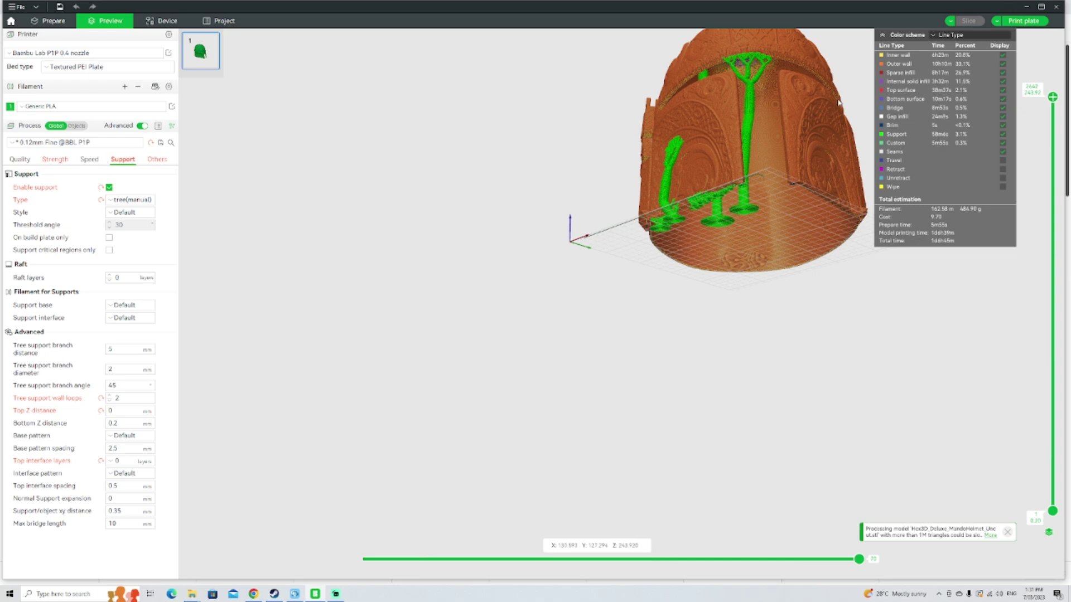
drag(842, 286, 793, 309)
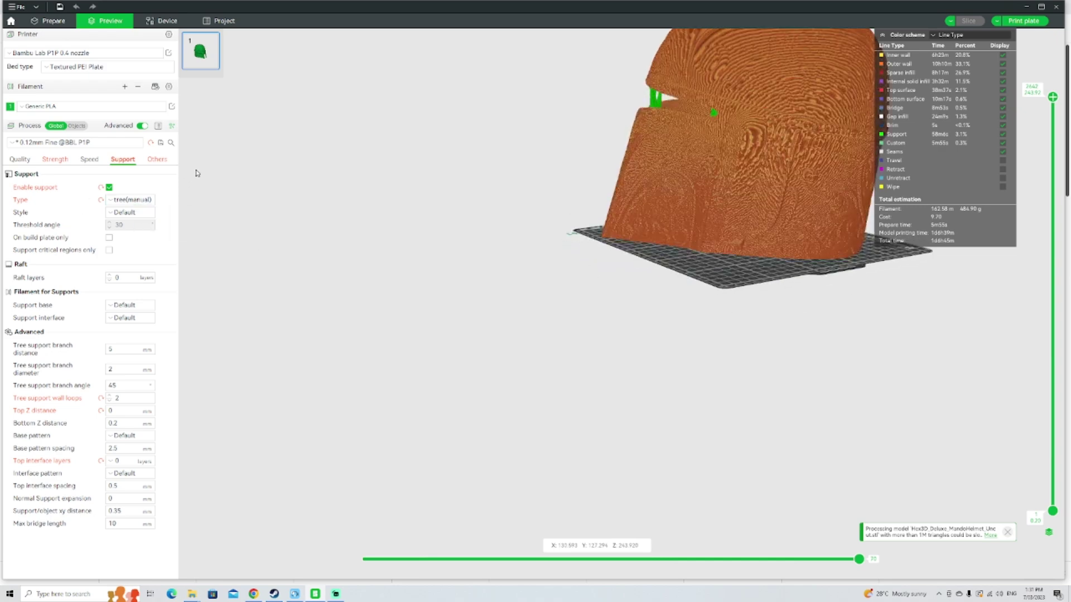
click(72, 21)
drag(471, 140, 557, 141)
scroll(641, 106, up, 2)
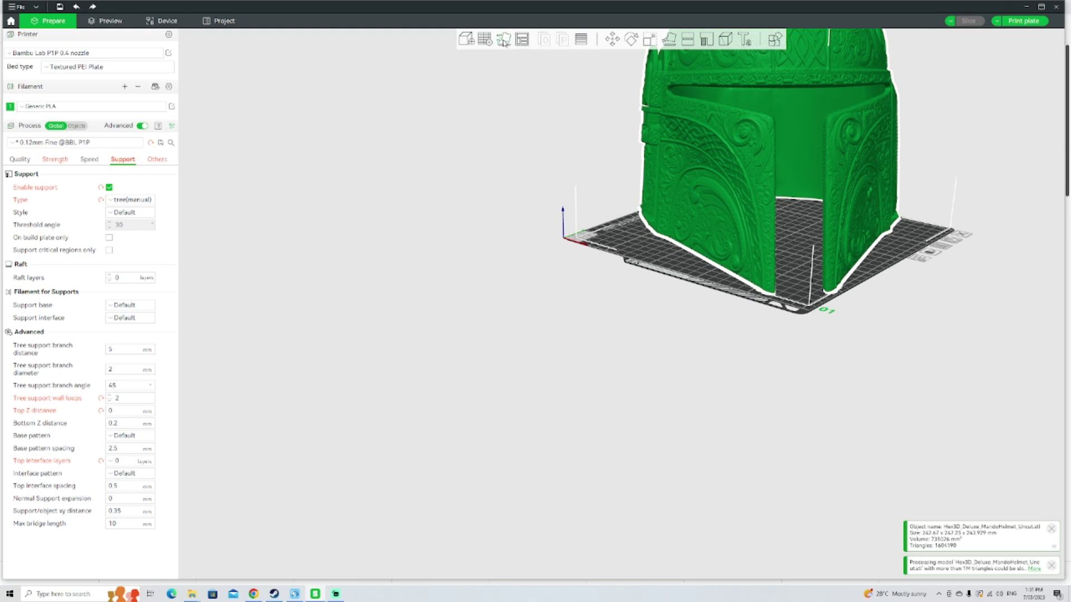
Step: Apply adaptive variable layer height at quality 0.50, then show the helmet's per-object process settings
click(581, 39)
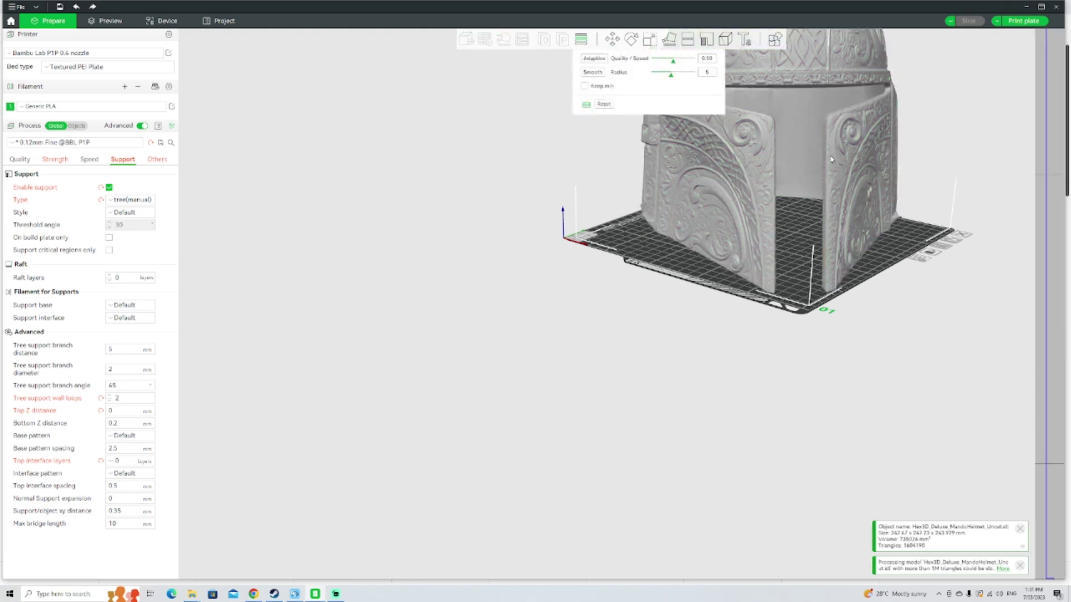
drag(909, 235, 891, 253)
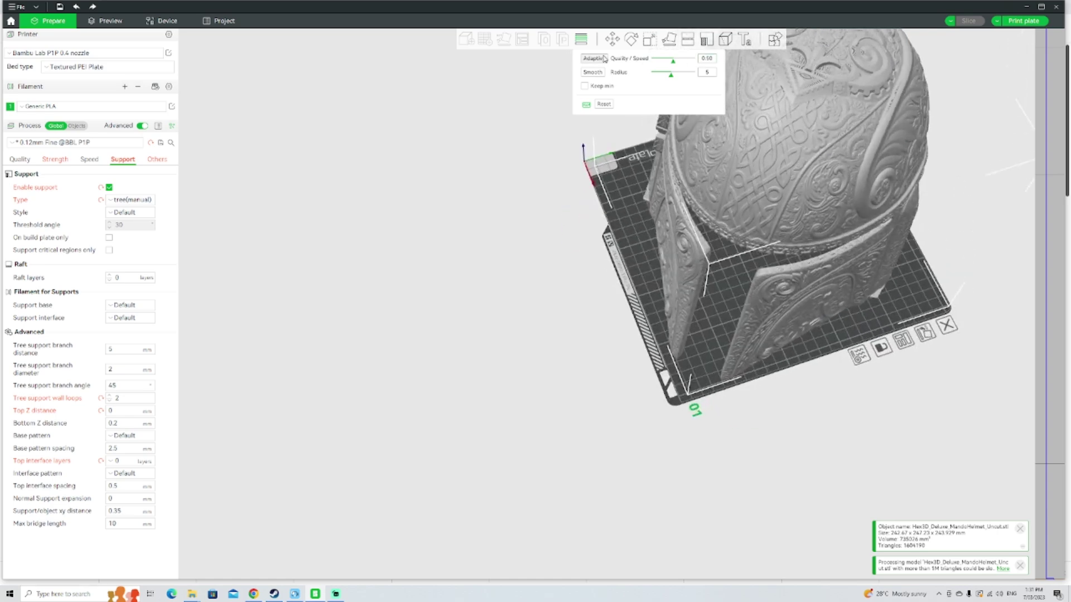
click(815, 97)
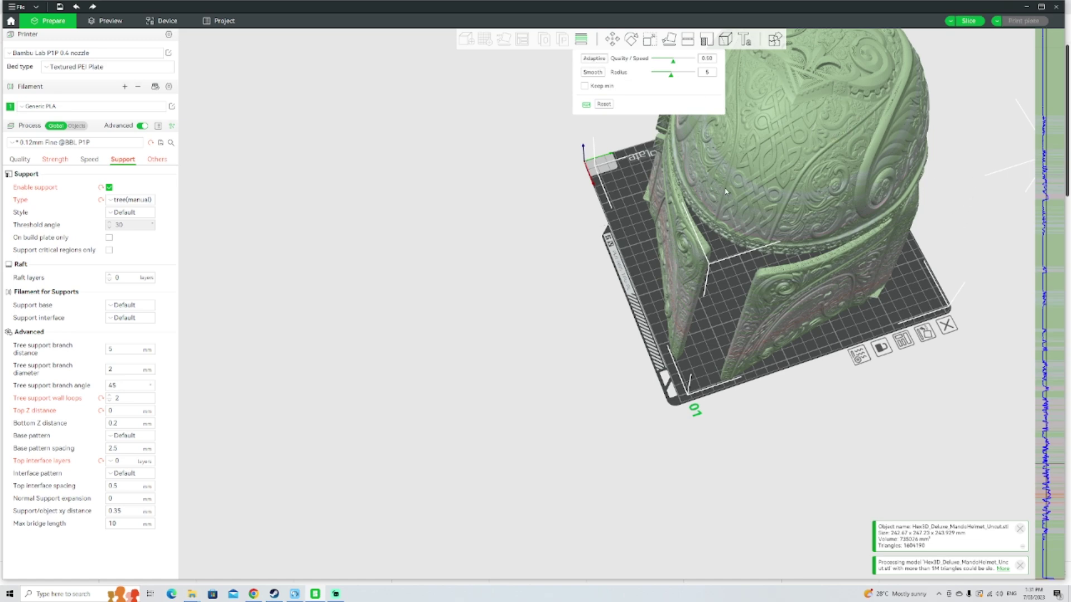
scroll(791, 162, up, 2)
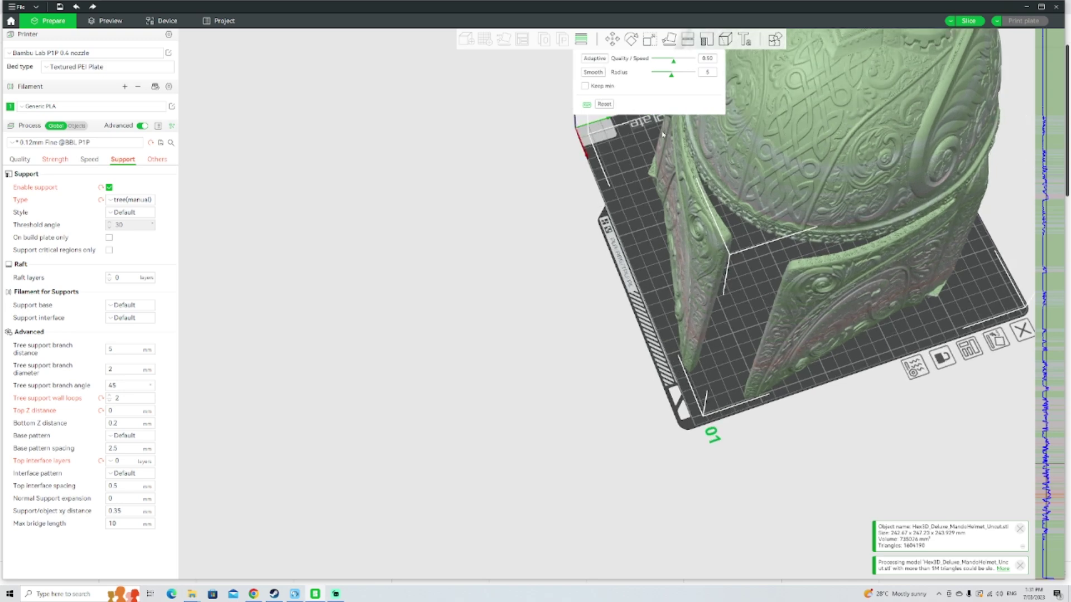
scroll(609, 240, down, 1)
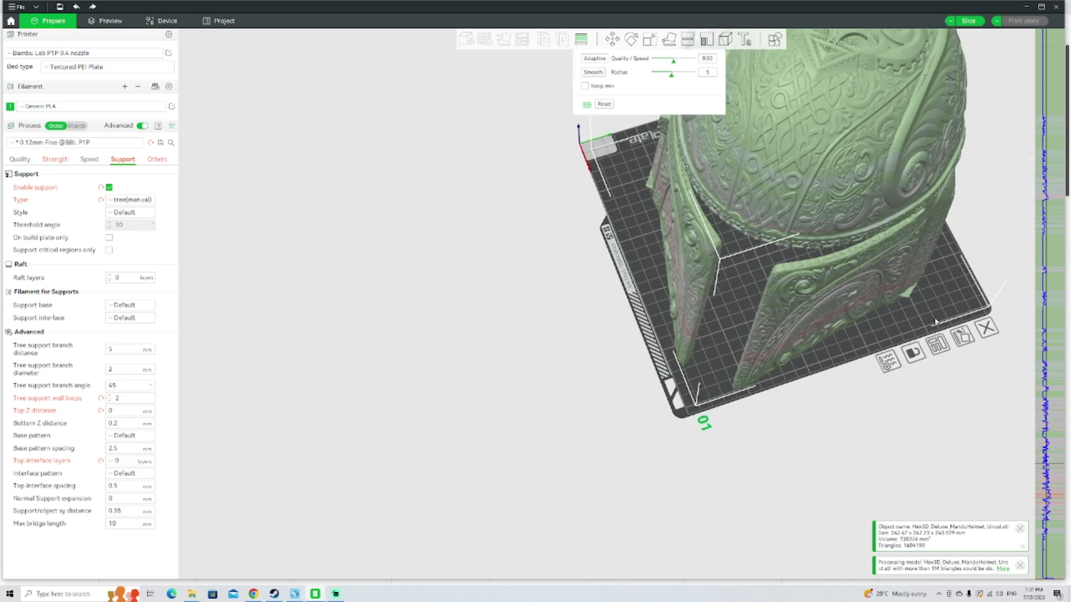
scroll(943, 298, up, 1)
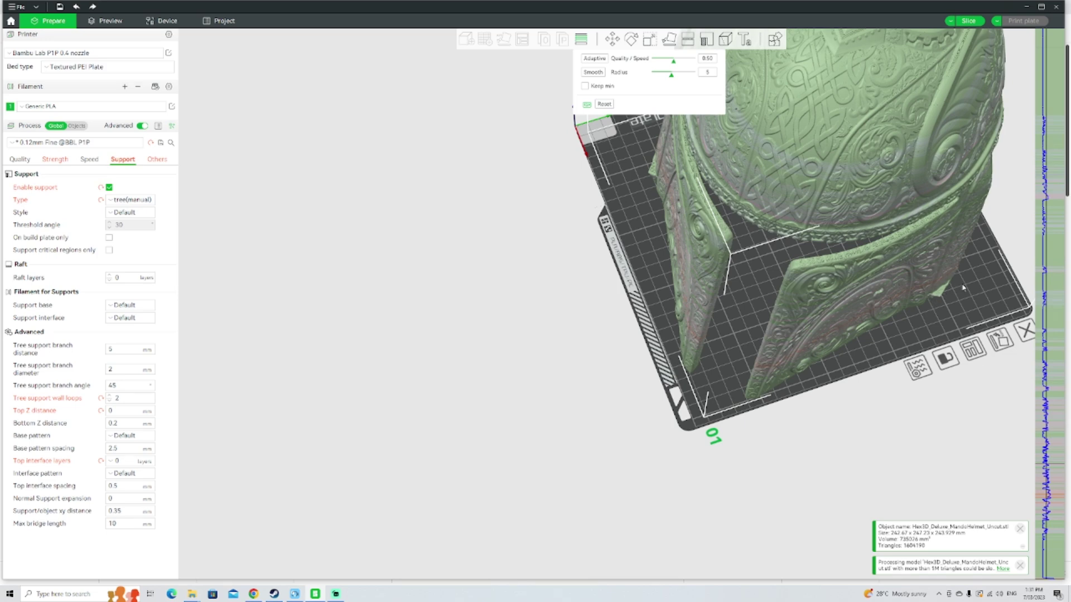
scroll(830, 300, down, 1)
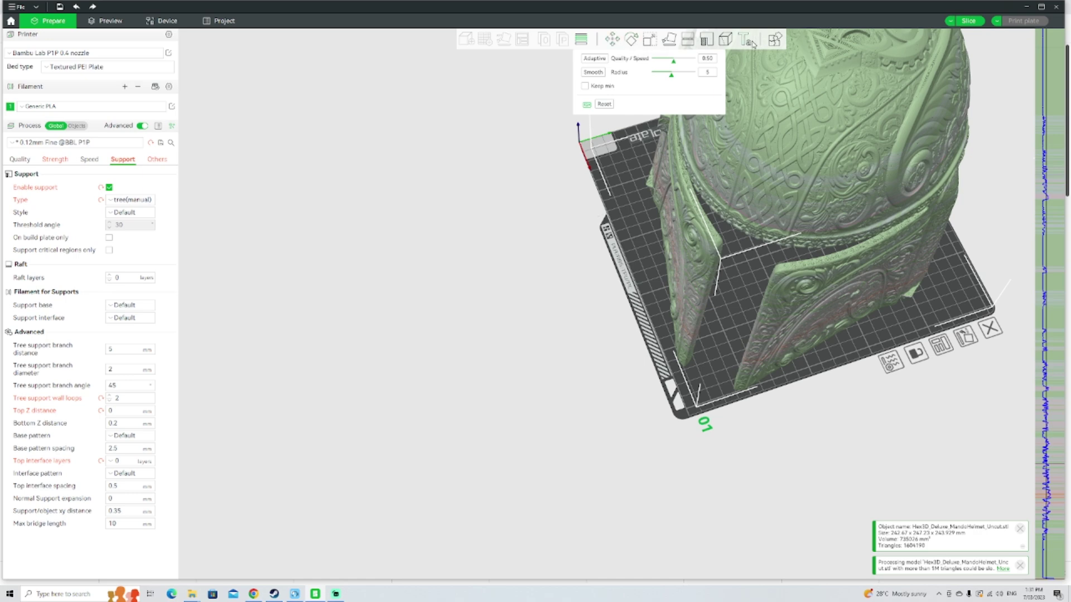
click(77, 126)
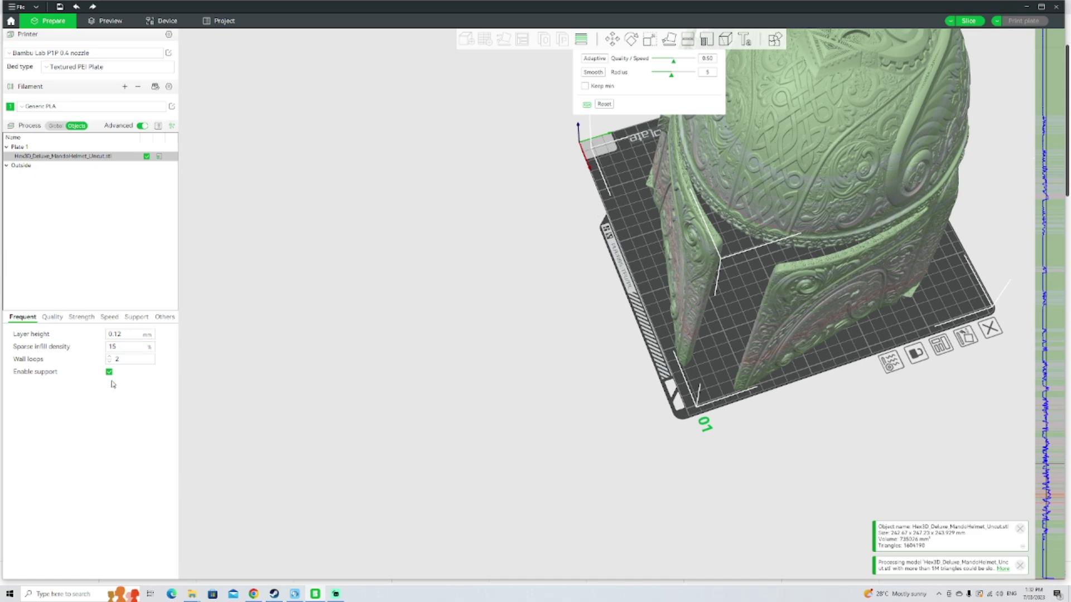
Step: Switch back to Global process settings and orbit around the helmet checking its layer-height bands
click(56, 126)
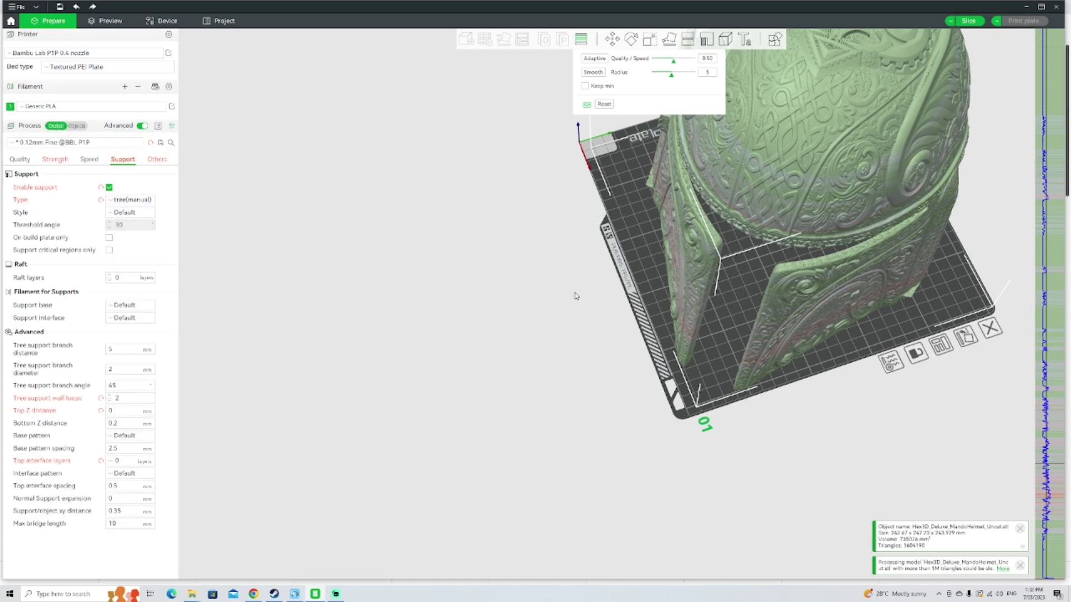
drag(576, 296, 584, 273)
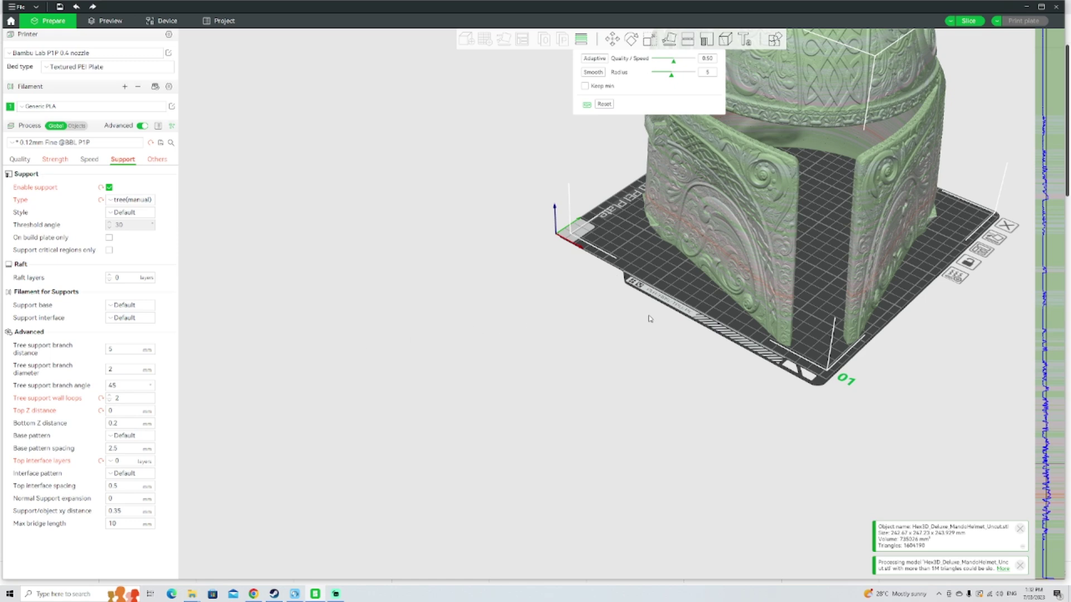
mouse_move(901, 320)
mouse_down()
mouse_move(866, 322)
mouse_move(879, 309)
mouse_move(920, 318)
mouse_up()
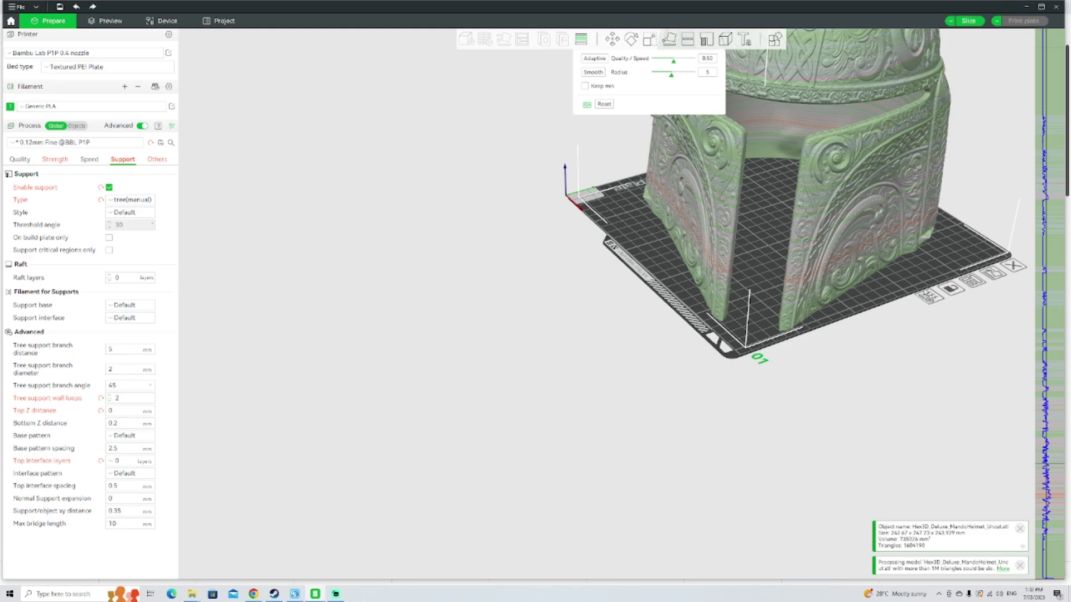
mouse_move(915, 296)
mouse_down()
mouse_move(872, 304)
mouse_move(951, 295)
mouse_move(870, 295)
mouse_move(834, 277)
mouse_move(898, 283)
mouse_move(923, 297)
mouse_up()
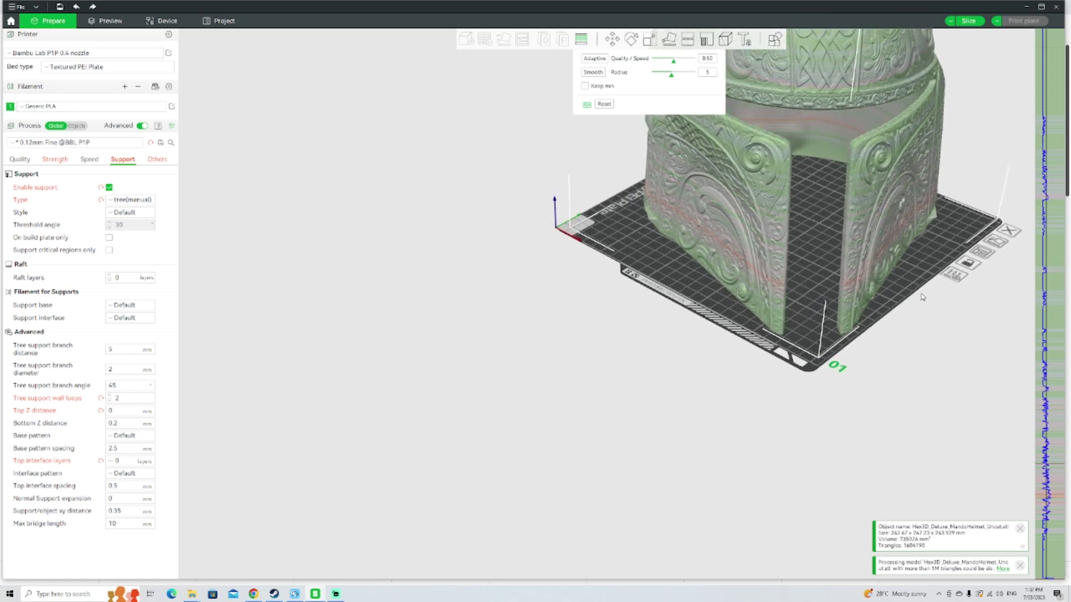
drag(923, 297, 867, 290)
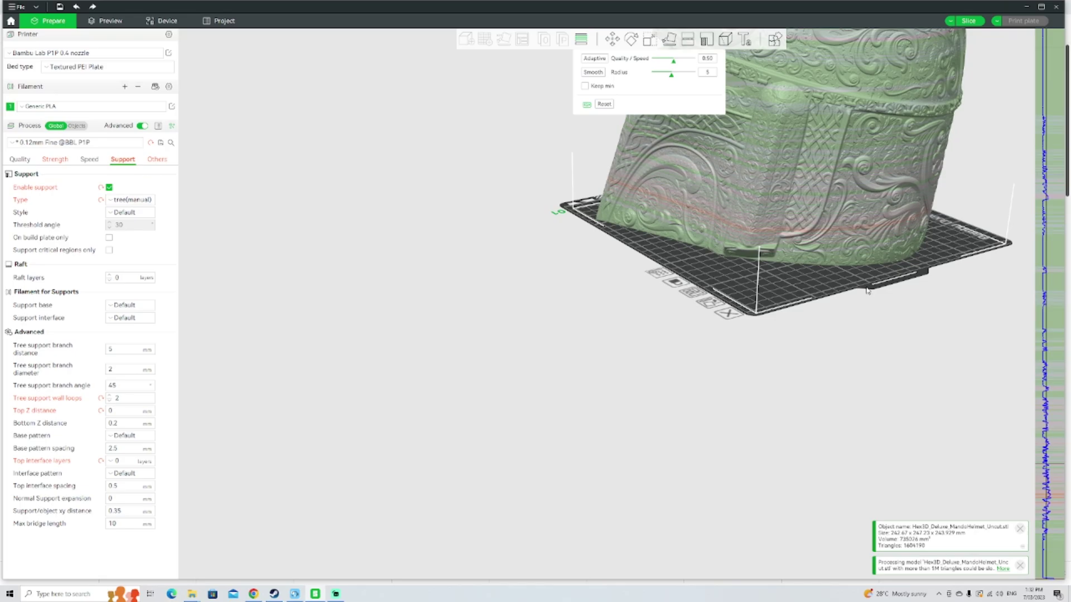